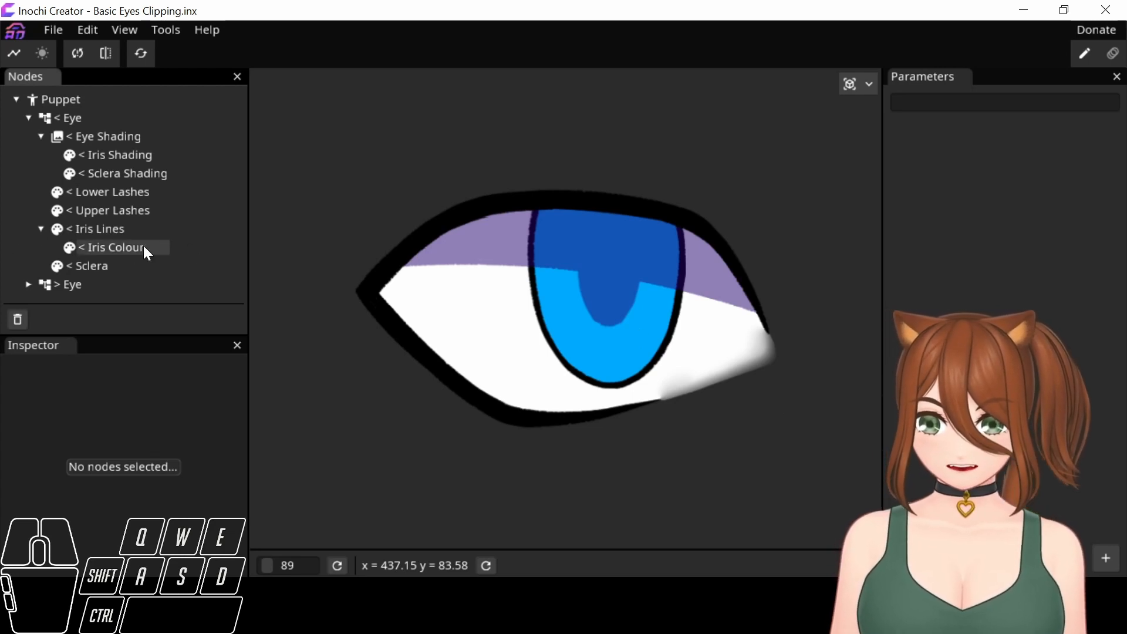
# Try moving the < Iris Lines part over the eye's soft-edged inner corner to test its Sclera mask, and undo the move.
pyautogui.click(129, 233)
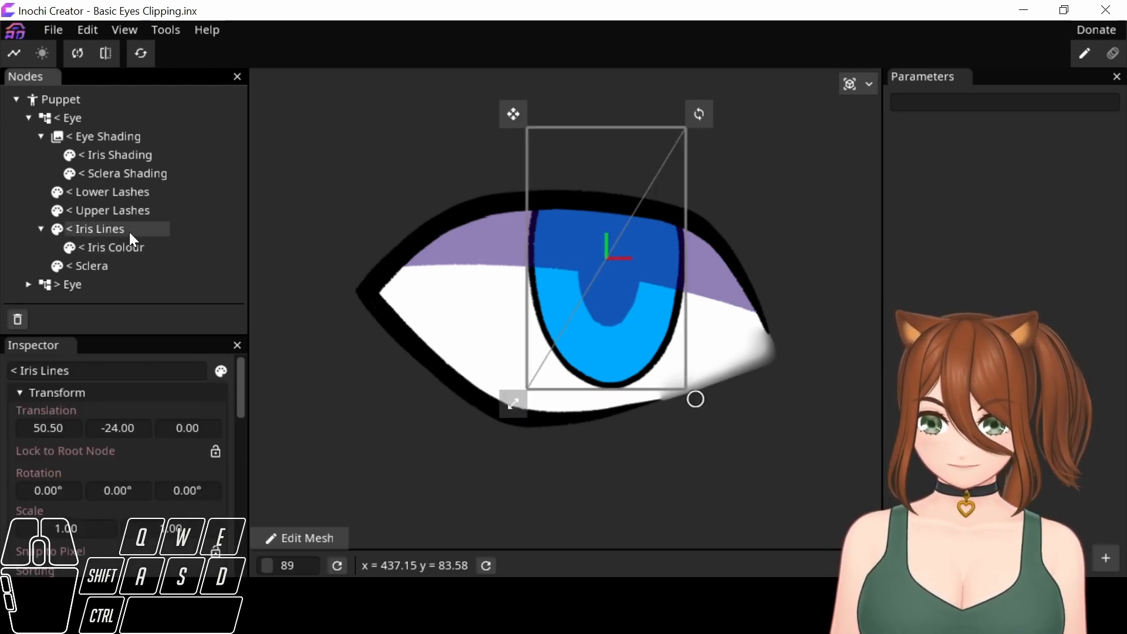
pyautogui.moveTo(244, 392); pyautogui.dragTo(267, 559)
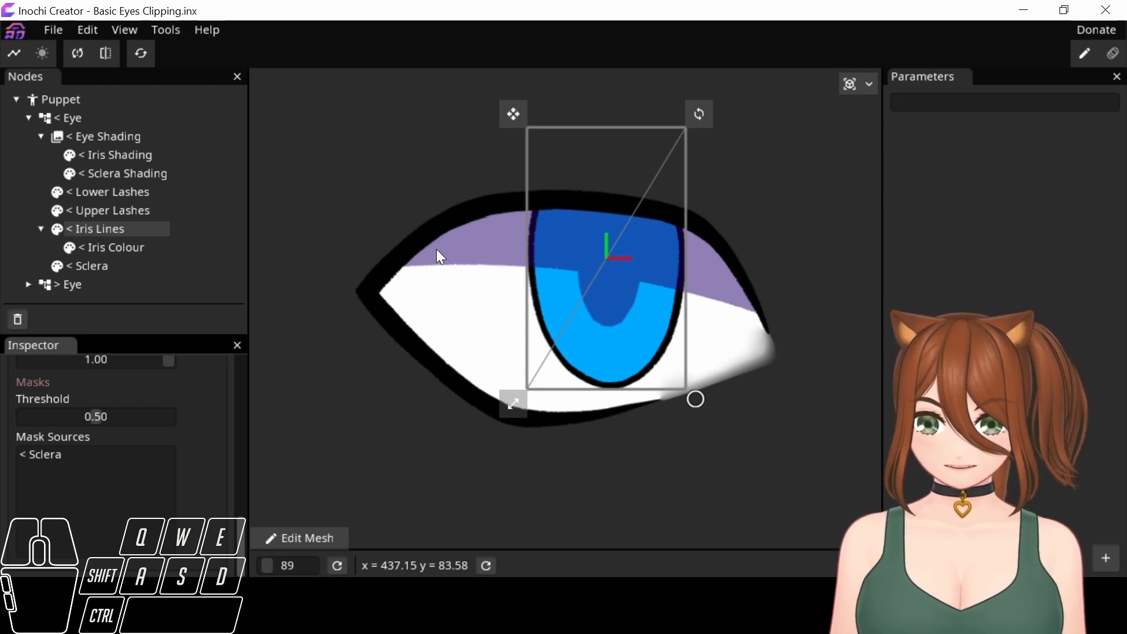
pyautogui.click(515, 117)
pyautogui.moveTo(515, 118); pyautogui.dragTo(616, 188)
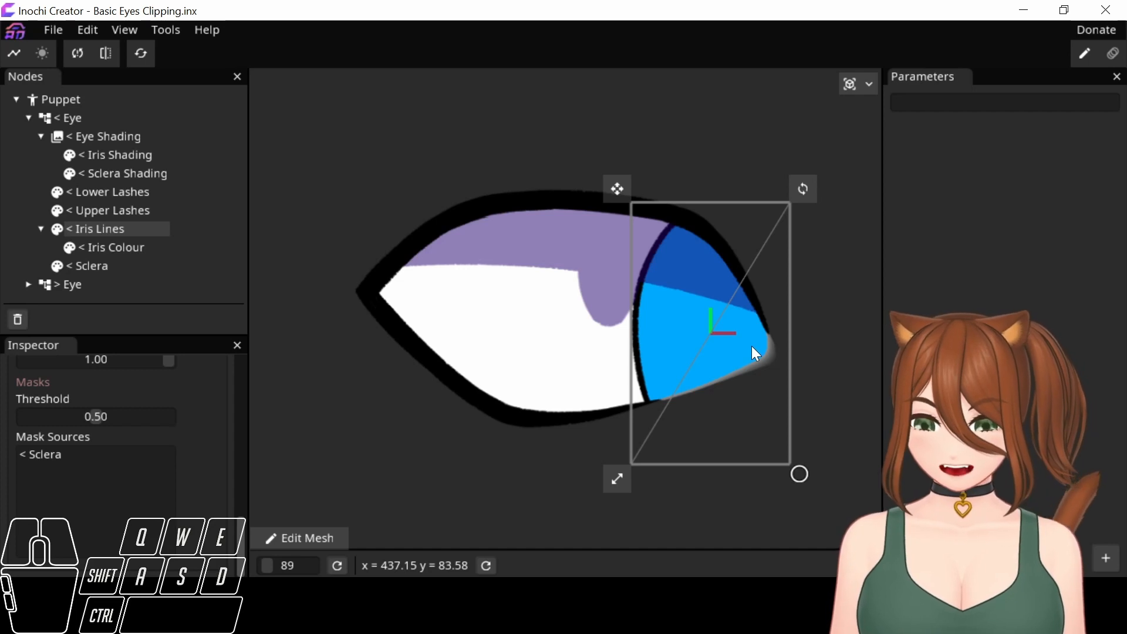
pyautogui.hotkey('ctrl', 'z')
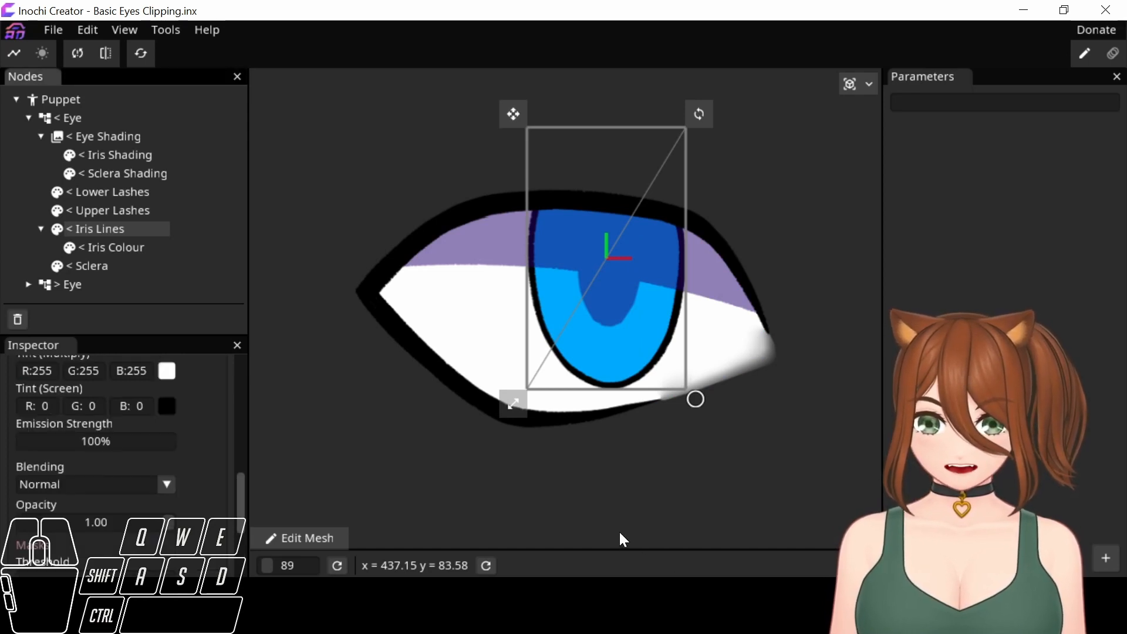
# Delete the < Sclera mask source from both the < Iris Lines and < Iris Colour parts.
pyautogui.moveTo(241, 504); pyautogui.dragTo(227, 561)
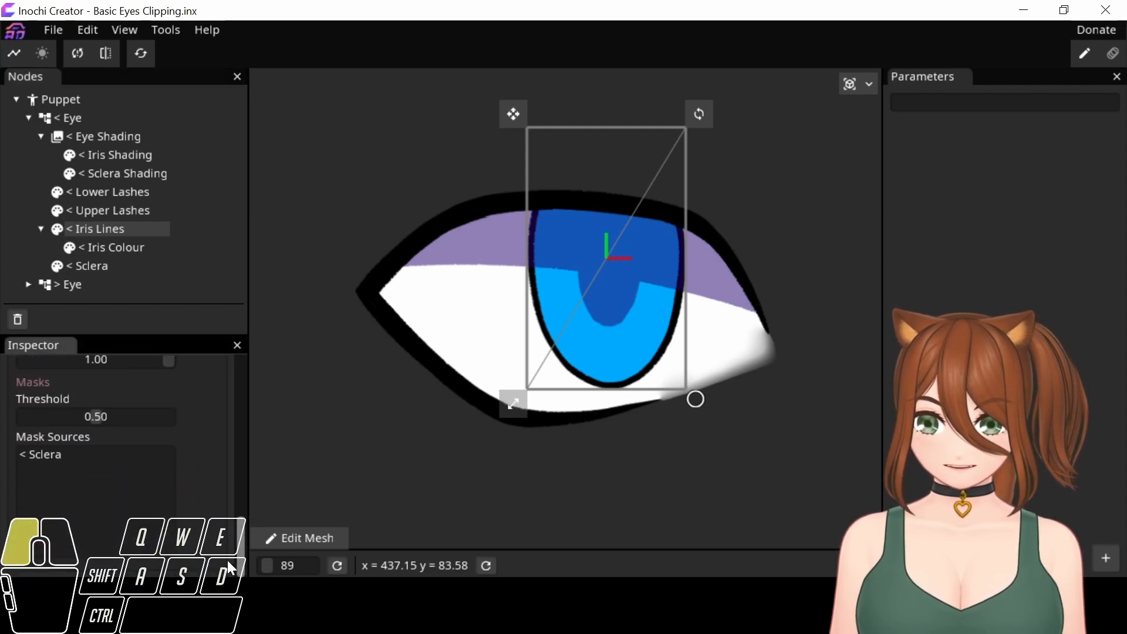
pyautogui.rightClick(56, 450)
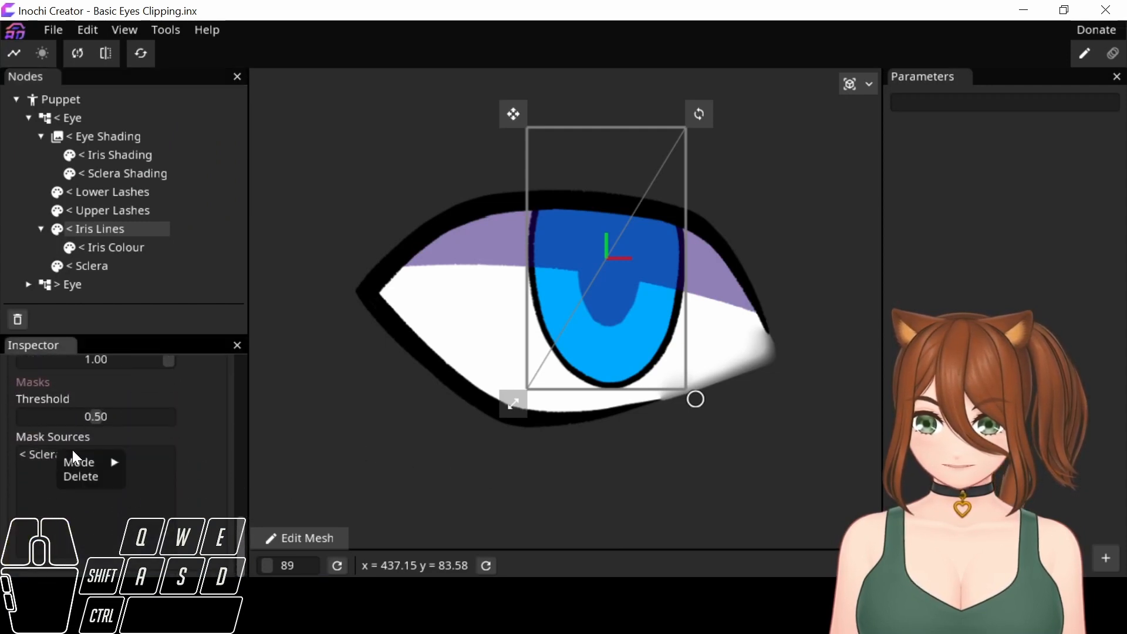
pyautogui.click(82, 473)
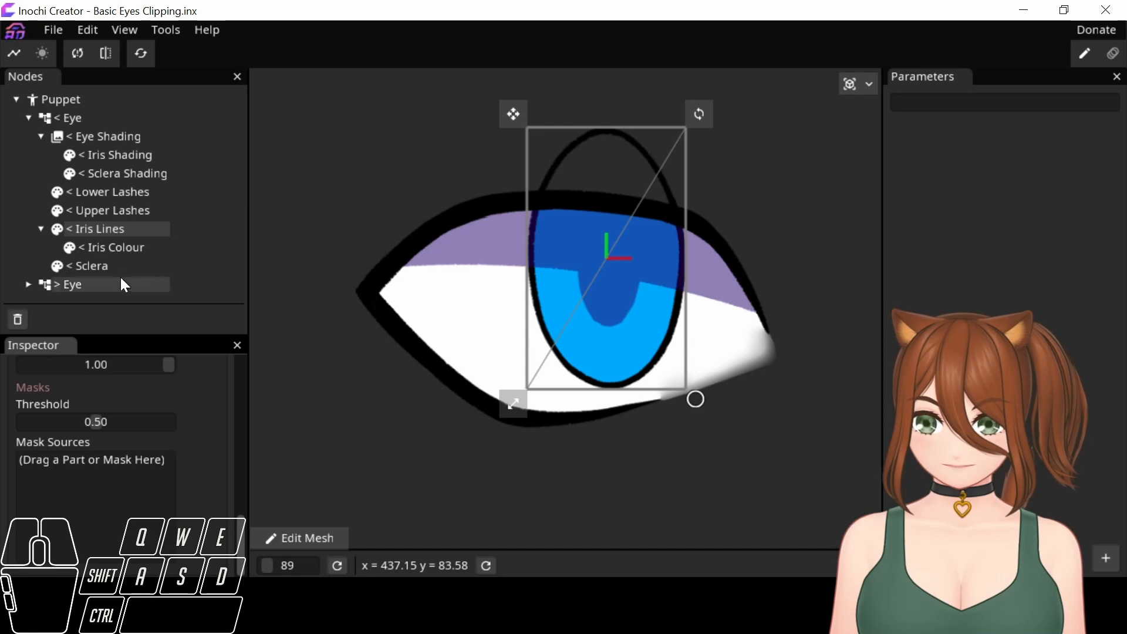
pyautogui.click(129, 251)
pyautogui.rightClick(76, 463)
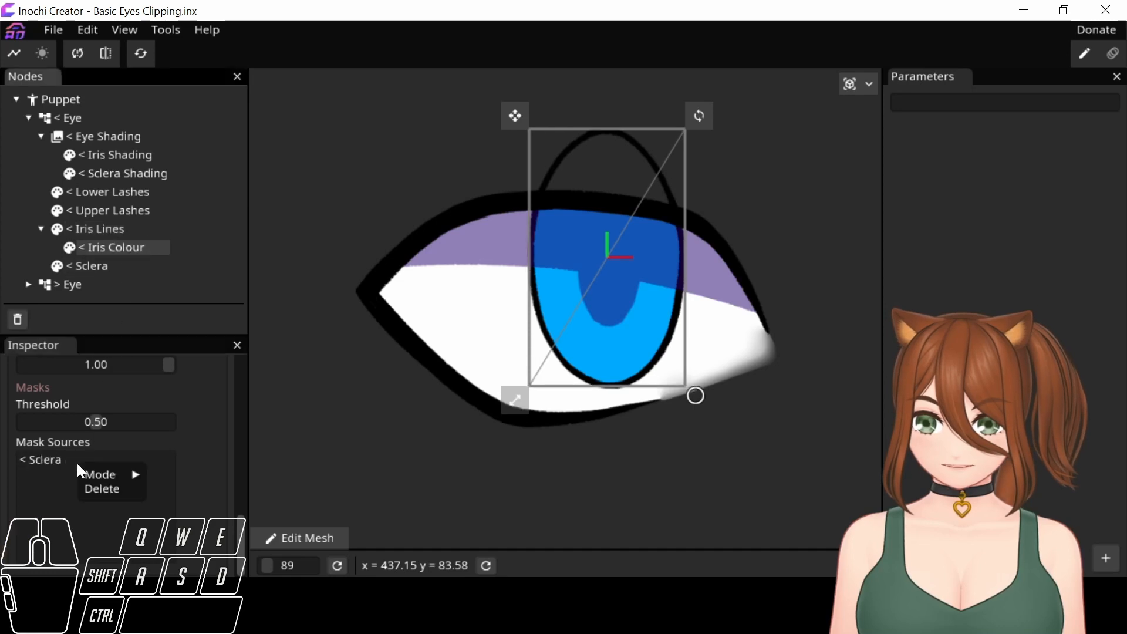
pyautogui.click(110, 491)
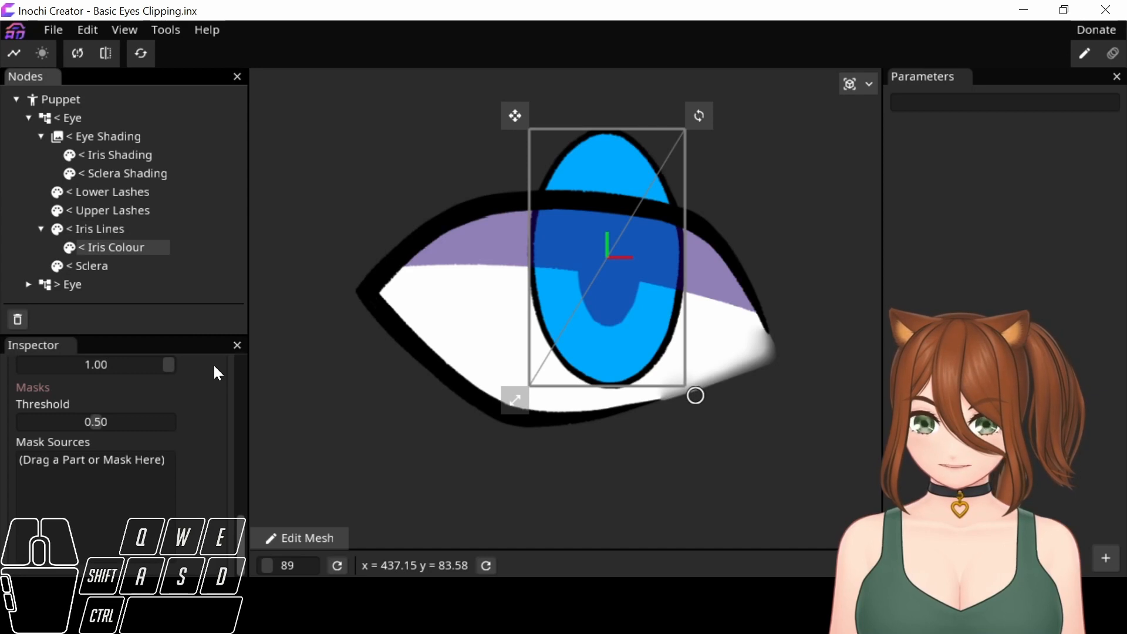
# Add a Composite node under < Eye and move < Iris Lines, with its child, and < Sclera into it.
pyautogui.rightClick(72, 121)
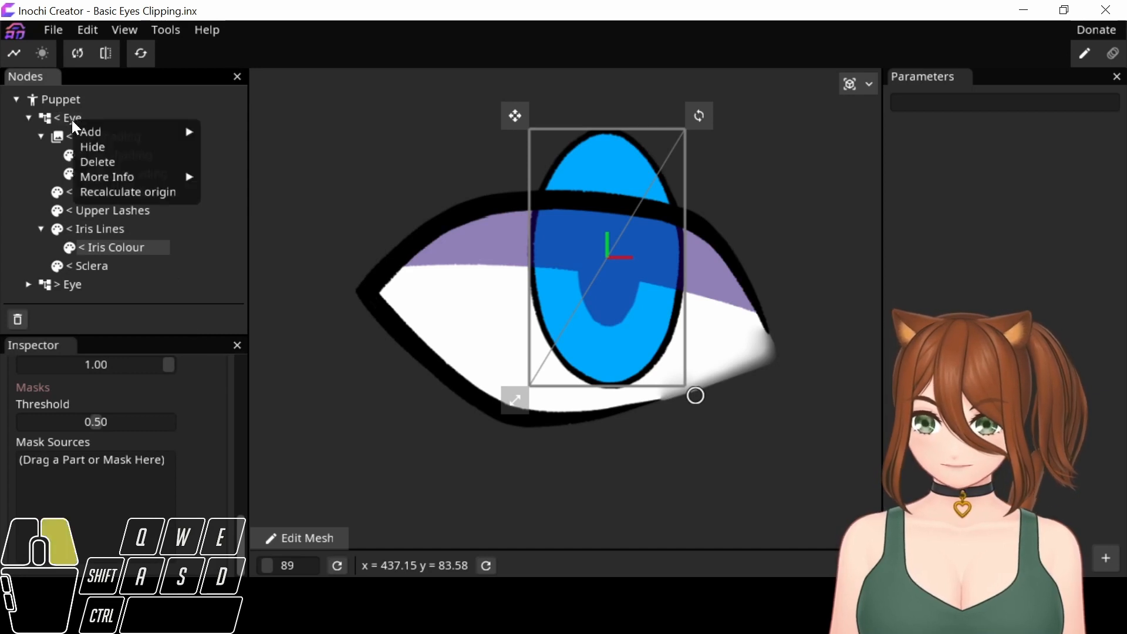
pyautogui.moveTo(97, 128)
pyautogui.click(239, 162)
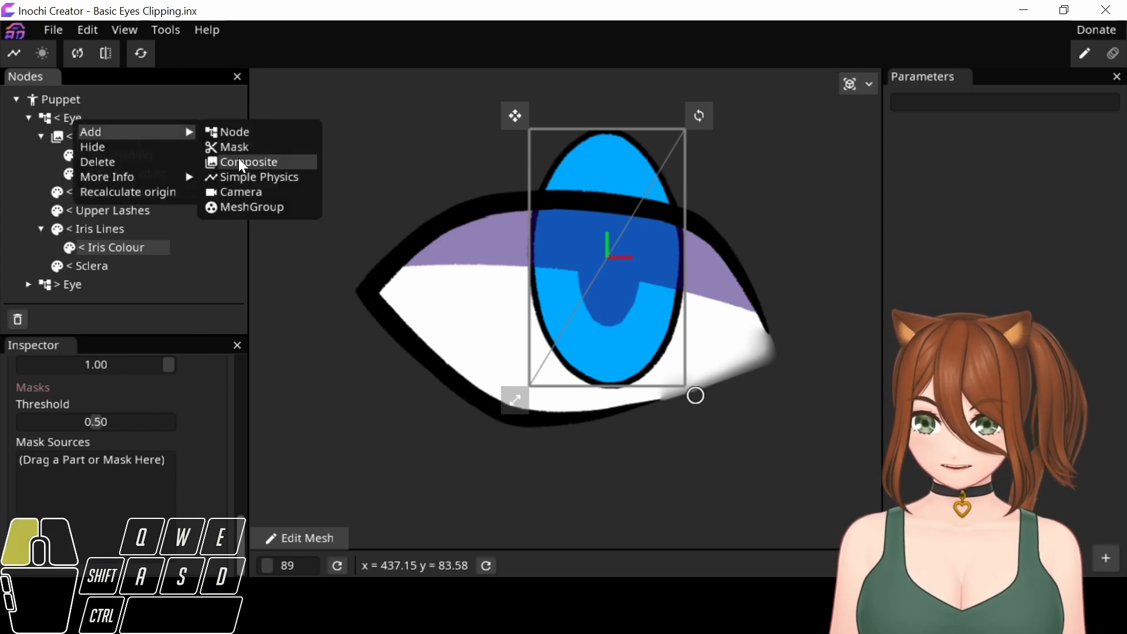
pyautogui.click(116, 250)
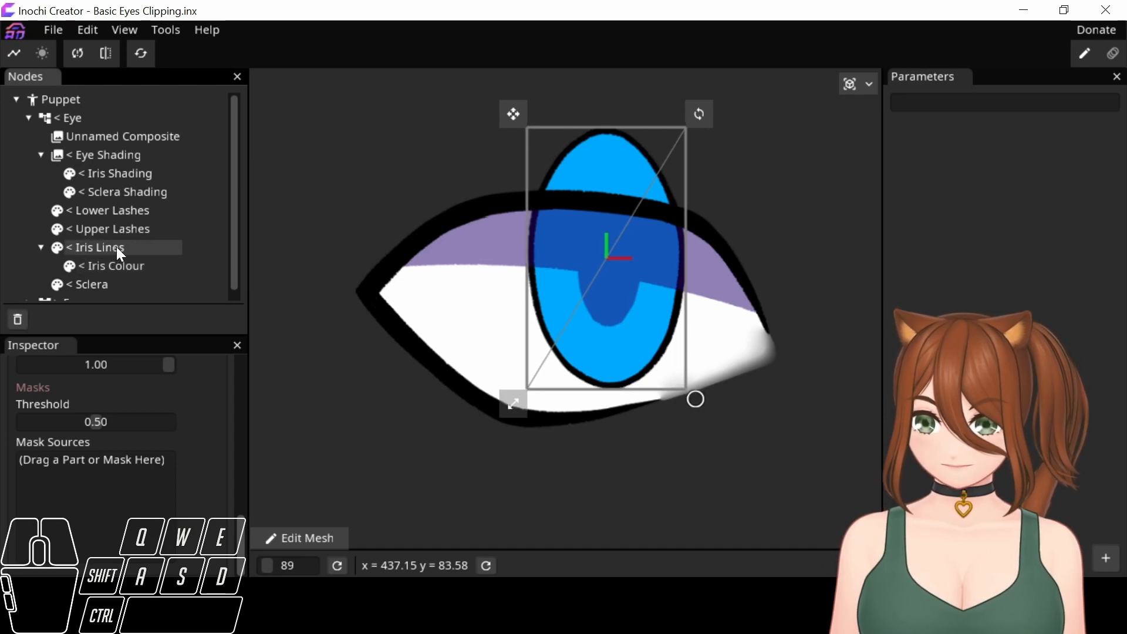
pyautogui.moveTo(117, 246)
pyautogui.mouseDown()
pyautogui.moveTo(132, 196)
pyautogui.moveTo(108, 139)
pyautogui.mouseUp()
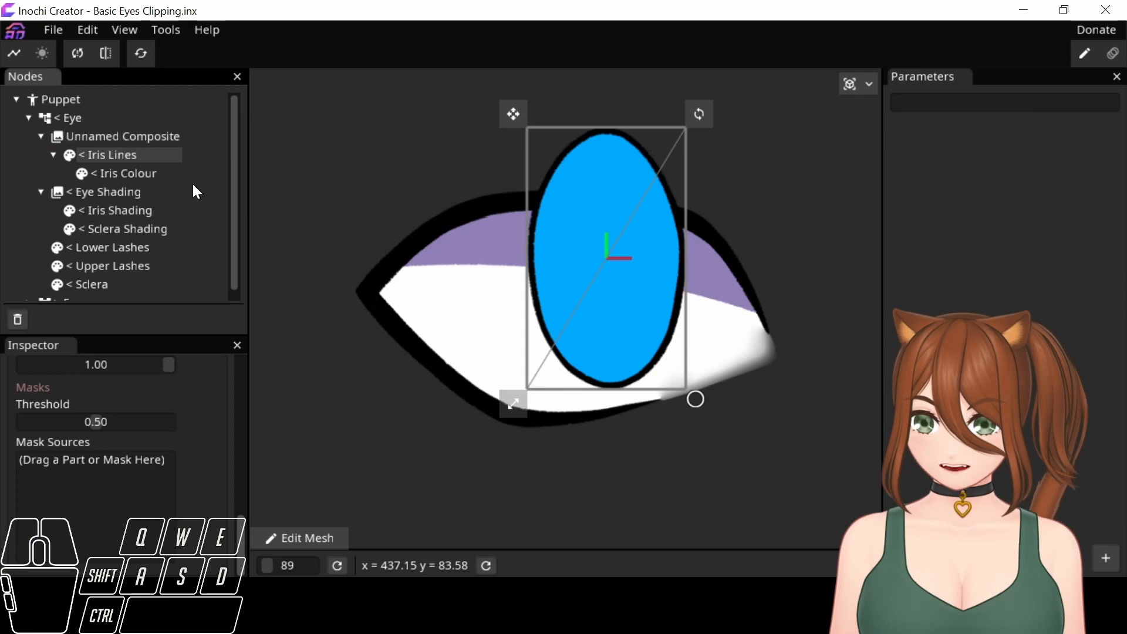
pyautogui.scroll(-1, 173, 243)
pyautogui.click(97, 277)
pyautogui.moveTo(97, 277); pyautogui.dragTo(100, 125)
# Rename the new composite node as "< Eye Clipping".
pyautogui.click(102, 139)
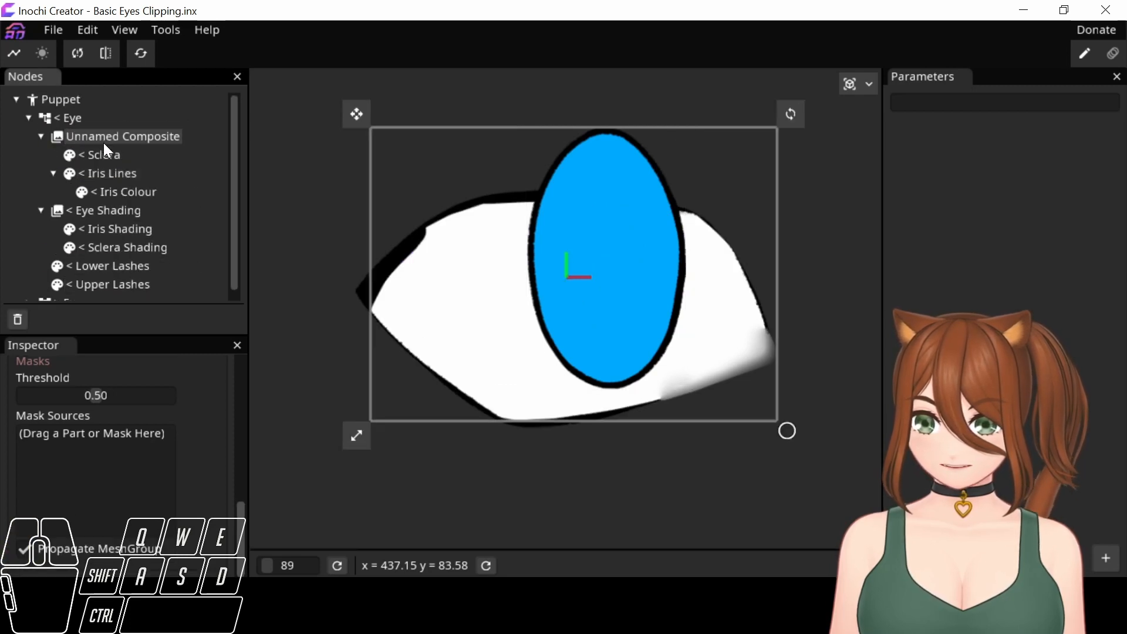
pyautogui.moveTo(241, 517); pyautogui.dragTo(3, 338)
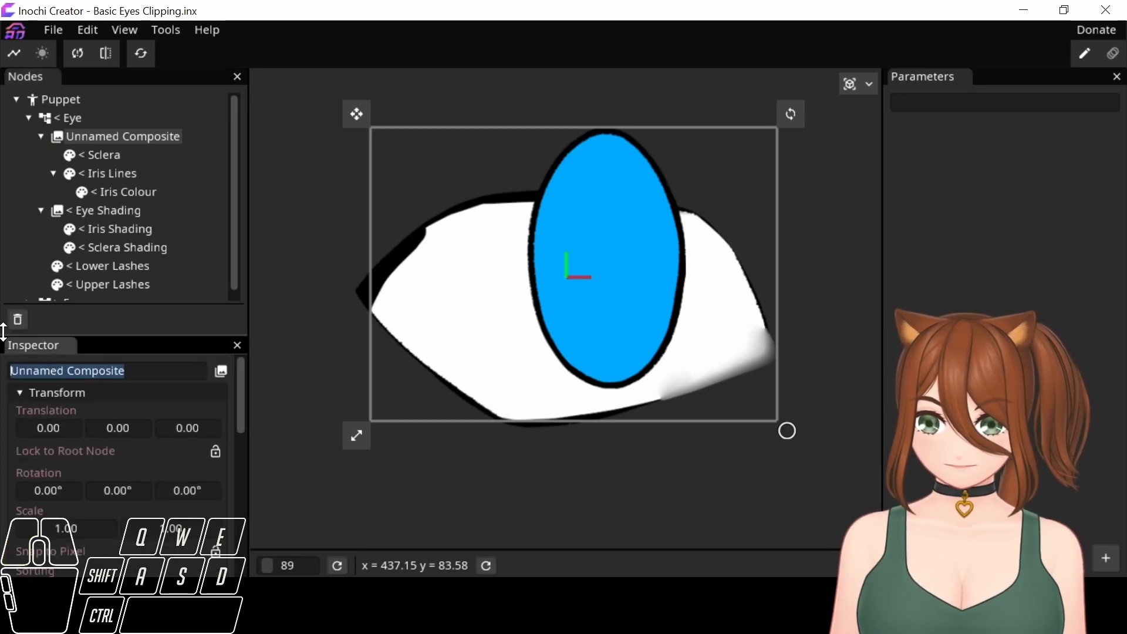
pyautogui.write('< Ey')
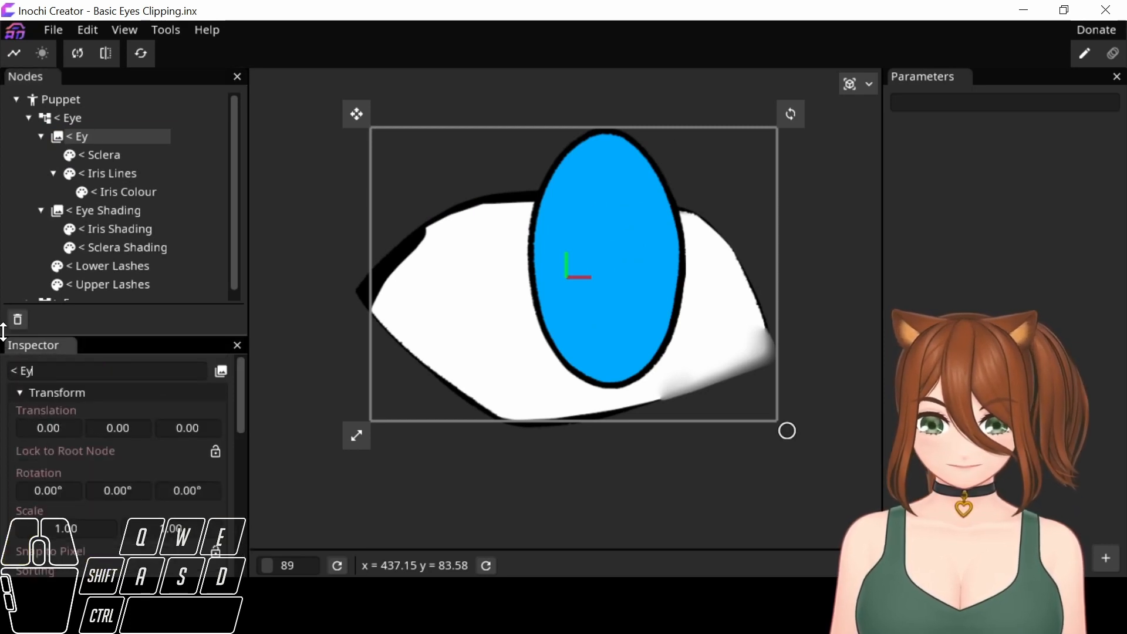
pyautogui.write('e Clip')
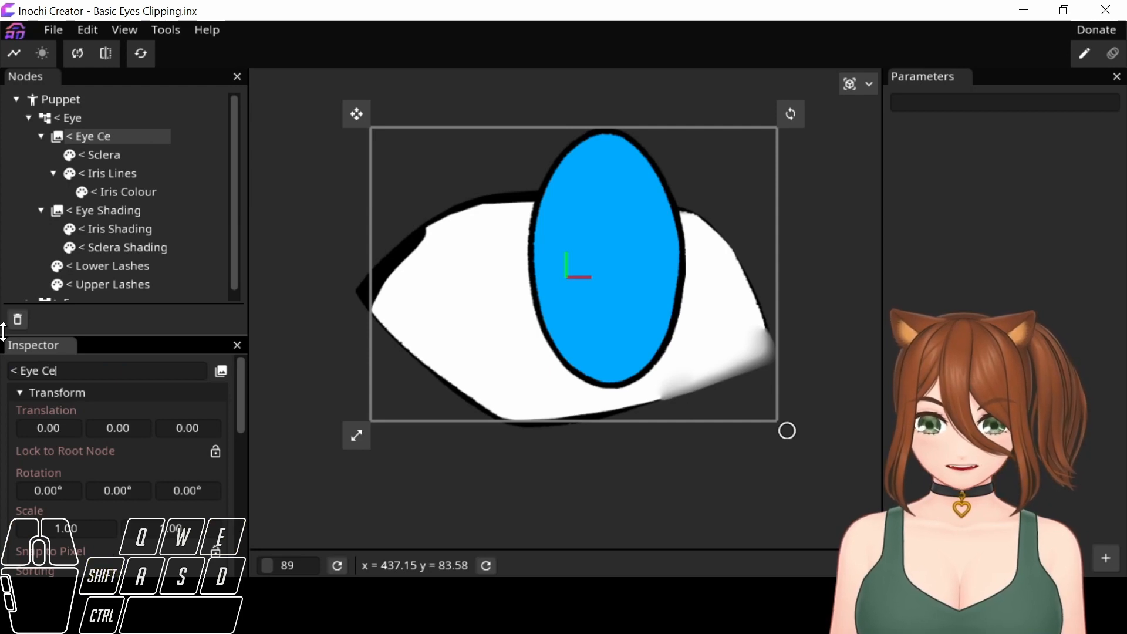
pyautogui.write('ping')
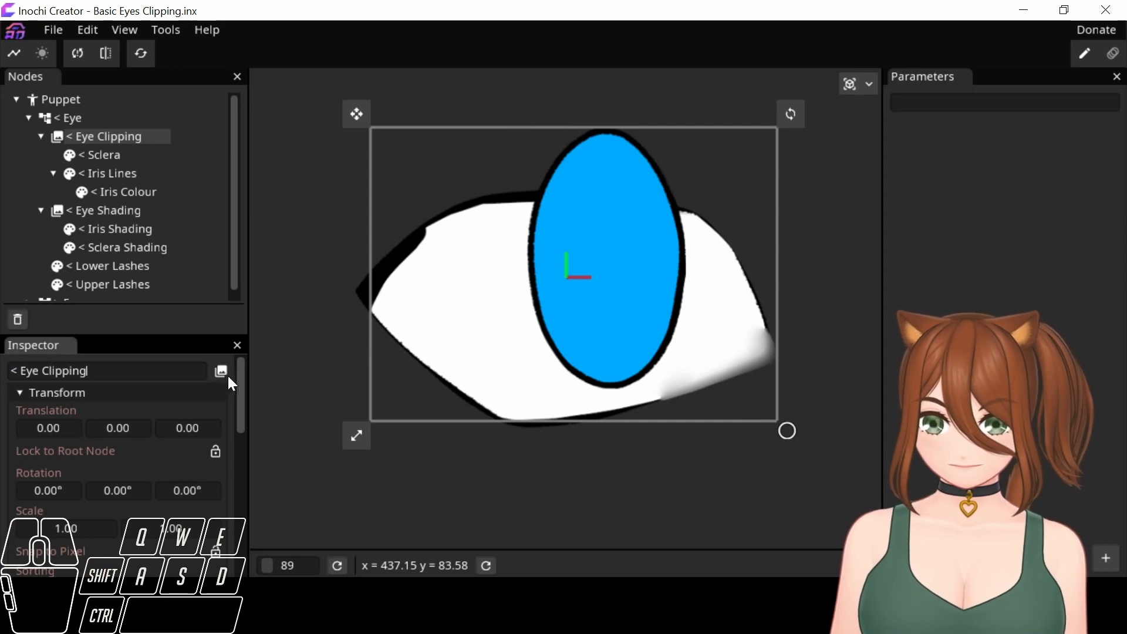
# Check the sorting of the < Eye Shading composite and set the < Eye Clipping composite's sorting to 6.
pyautogui.click(243, 392)
pyautogui.moveTo(243, 392); pyautogui.dragTo(223, 429)
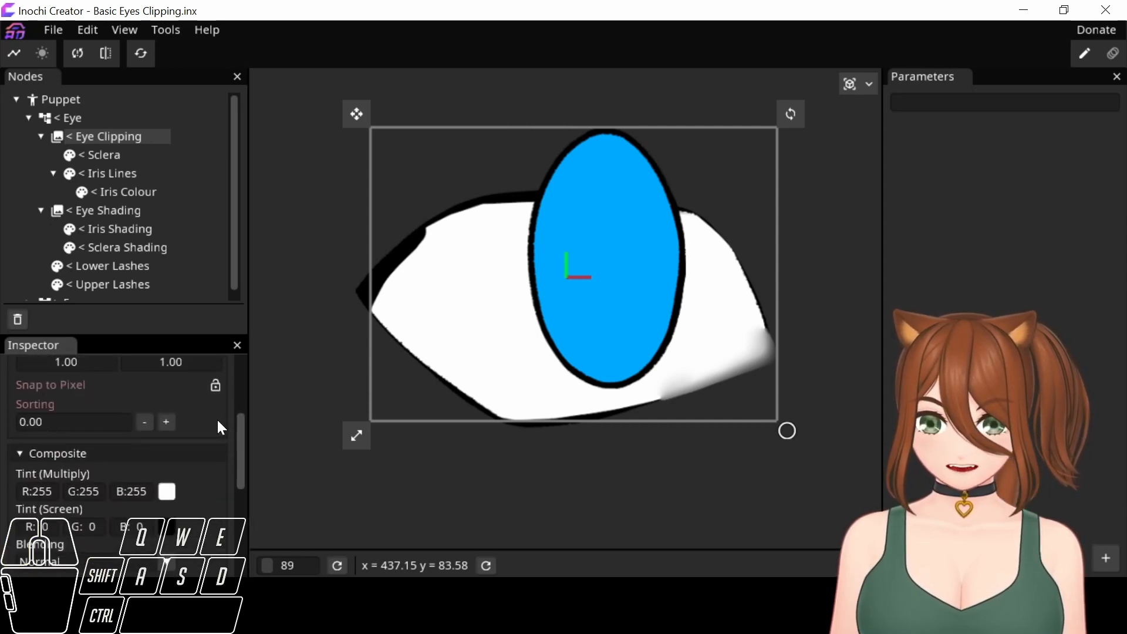
pyautogui.click(139, 214)
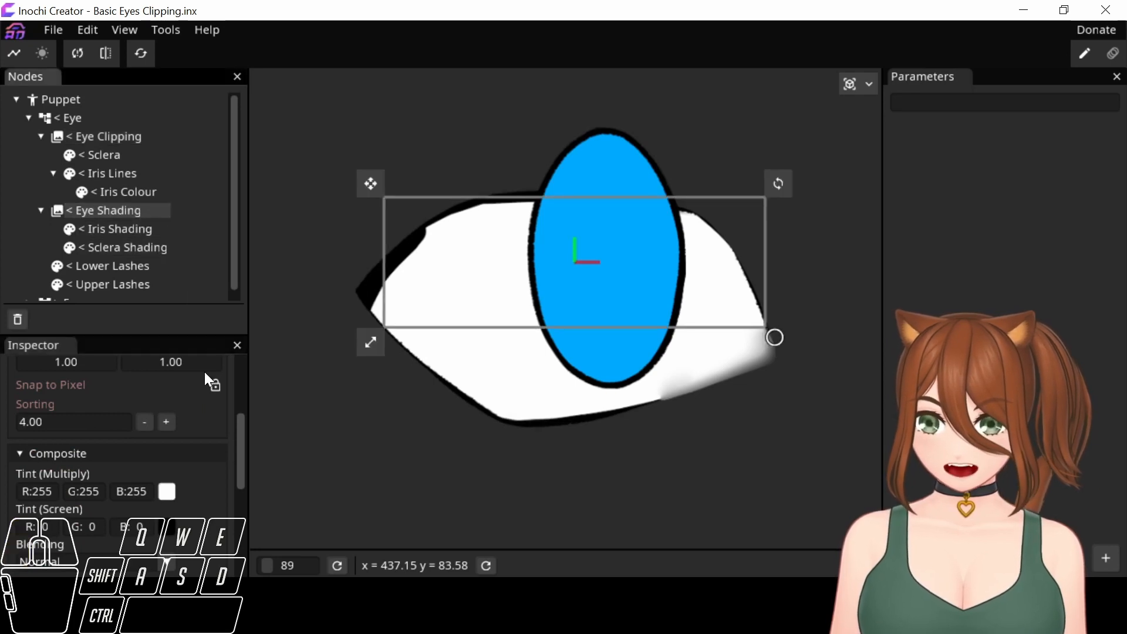
pyautogui.click(129, 133)
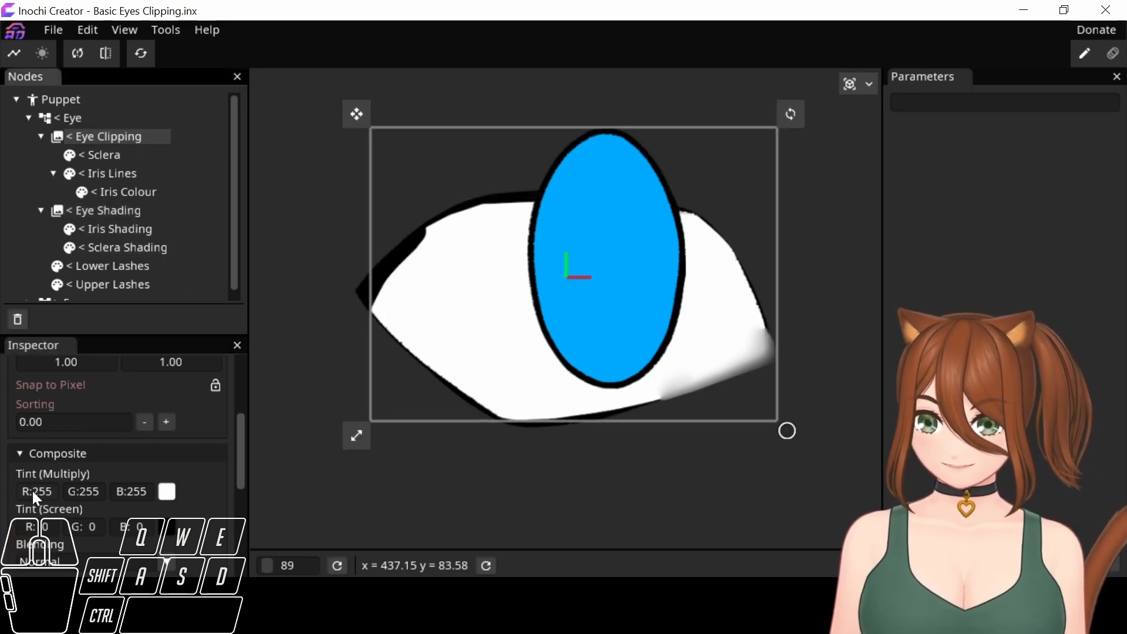
pyautogui.moveTo(49, 425); pyautogui.dragTo(1, 418)
pyautogui.write('6')
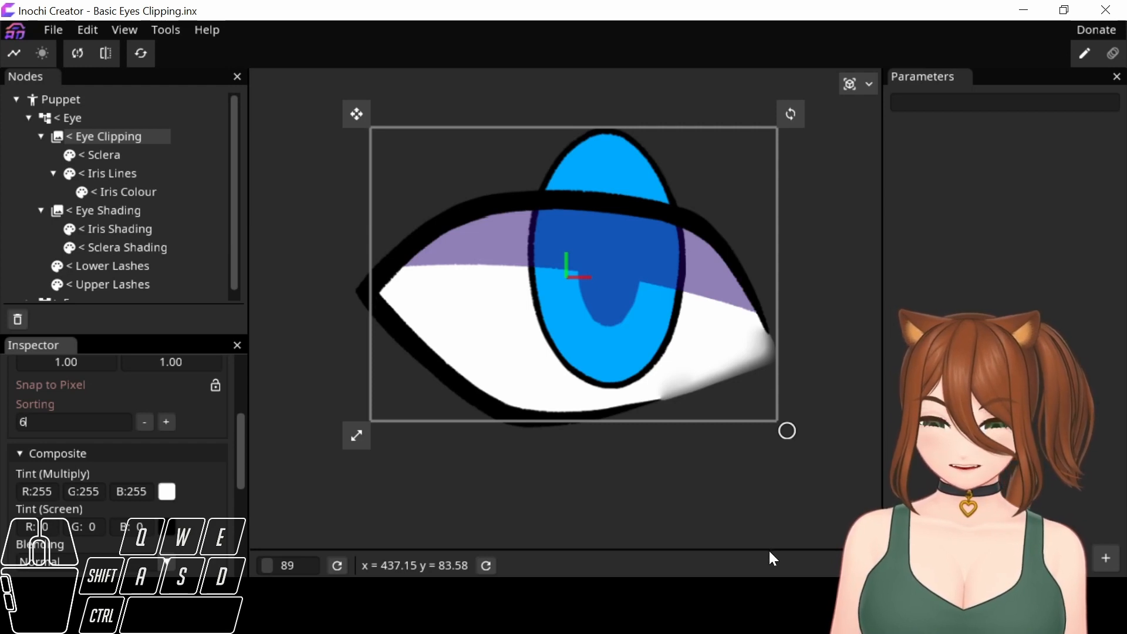
# Set the blending mode of both < Iris Lines and < Iris Colour to Clip to Lower.
pyautogui.click(146, 173)
pyautogui.moveTo(241, 436); pyautogui.dragTo(249, 514)
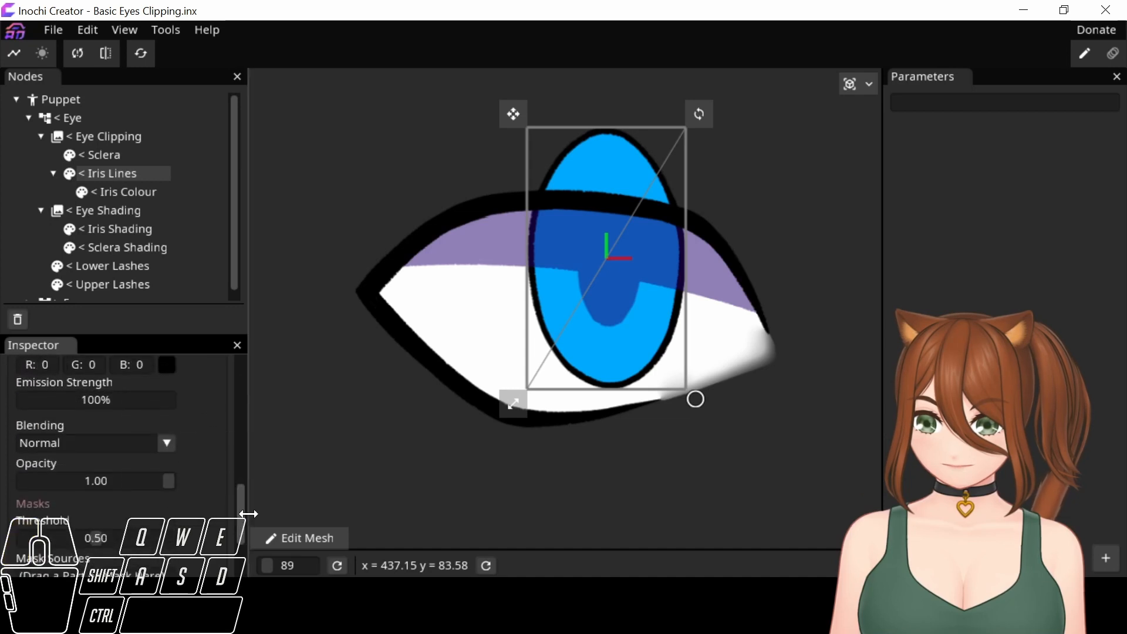
pyautogui.click(167, 445)
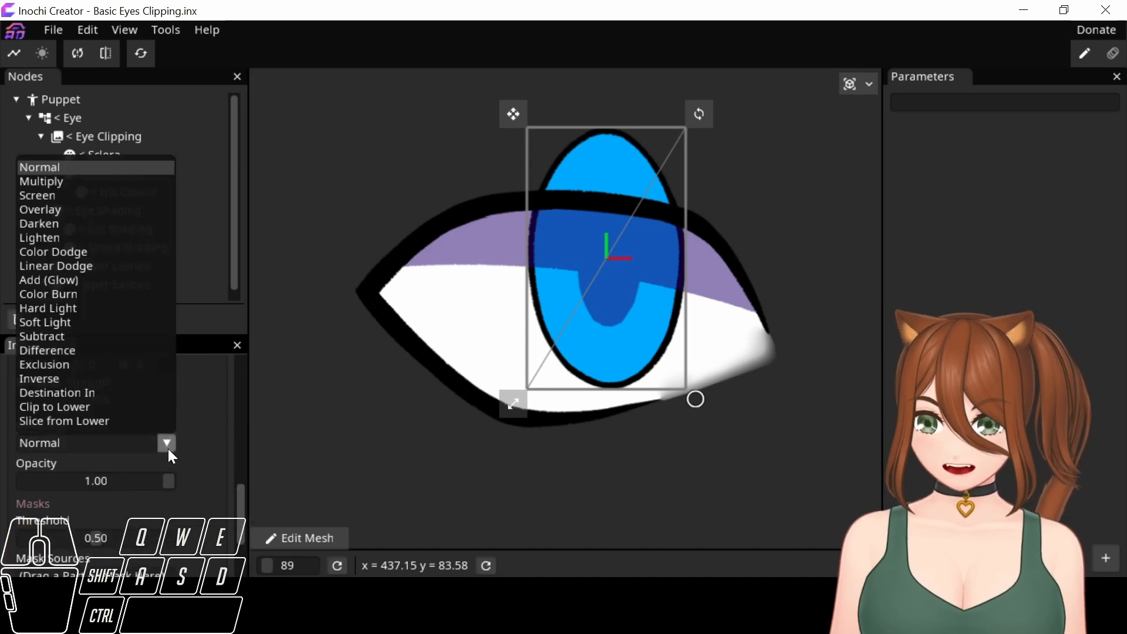
pyautogui.click(114, 406)
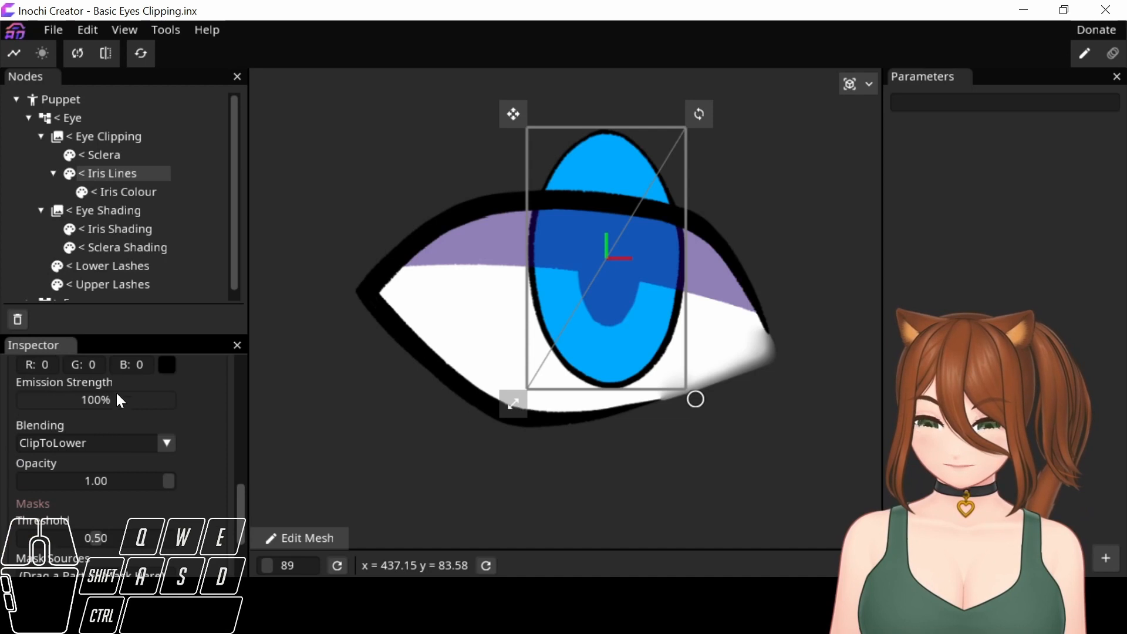
pyautogui.click(139, 195)
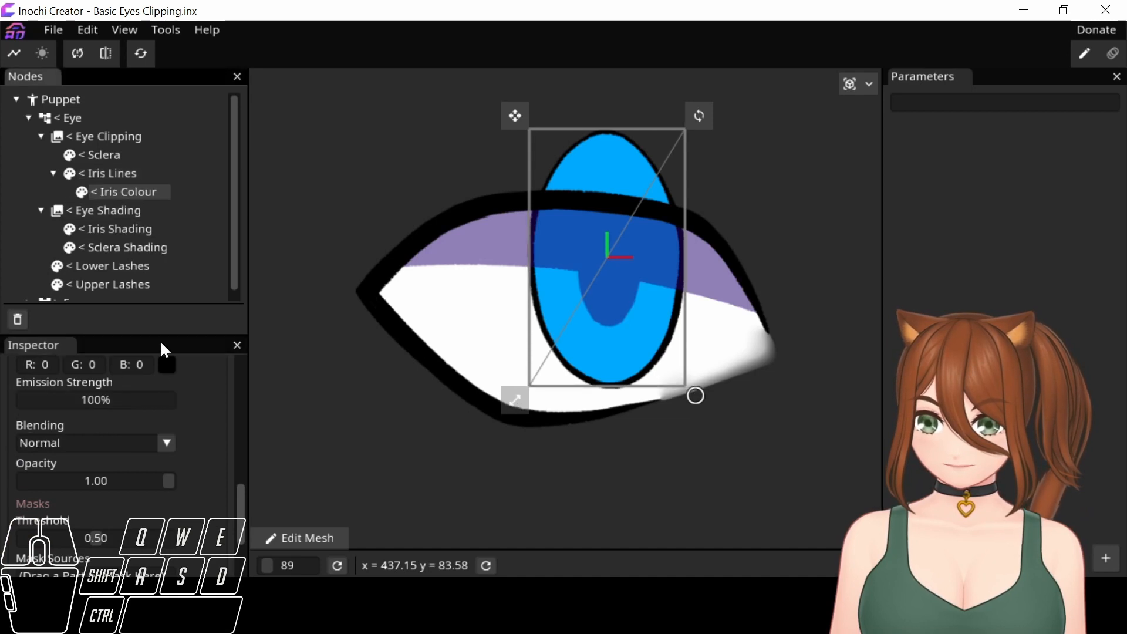
pyautogui.click(167, 444)
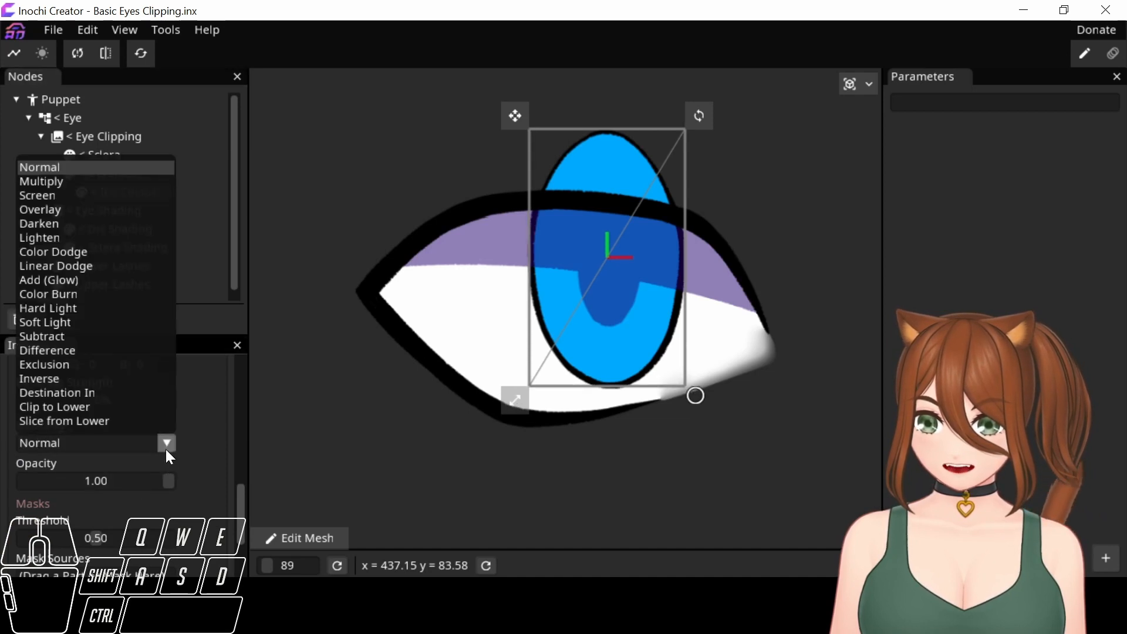
pyautogui.click(90, 407)
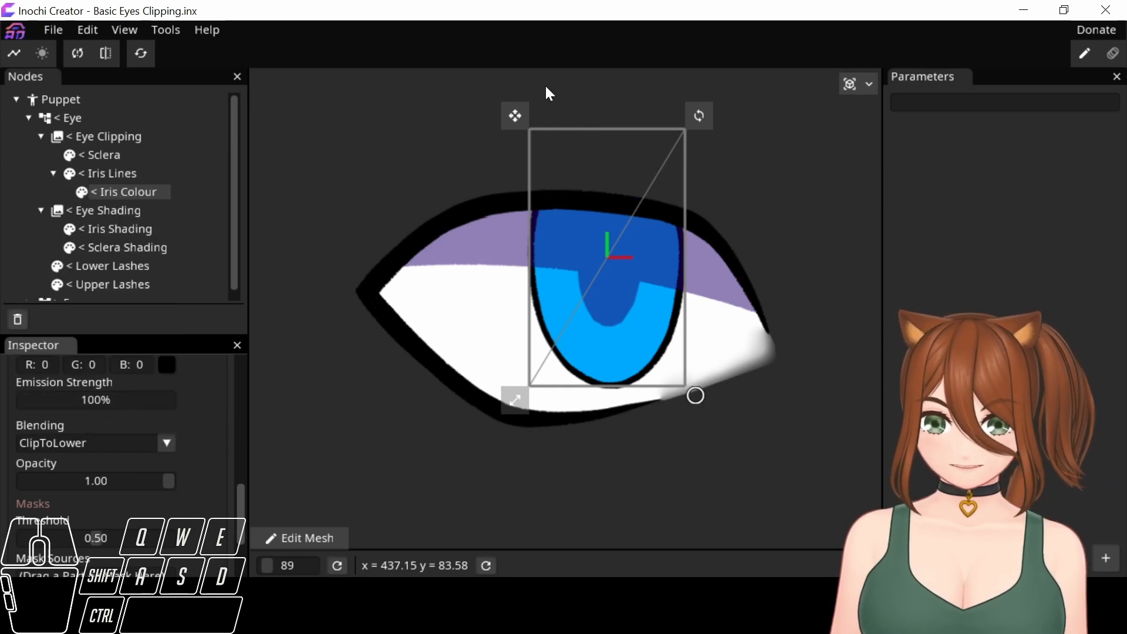
# Test the clipping by moving < Iris Colour and < Iris Lines towards the eye's inner corner, undoing each move.
pyautogui.moveTo(514, 113); pyautogui.dragTo(544, 125)
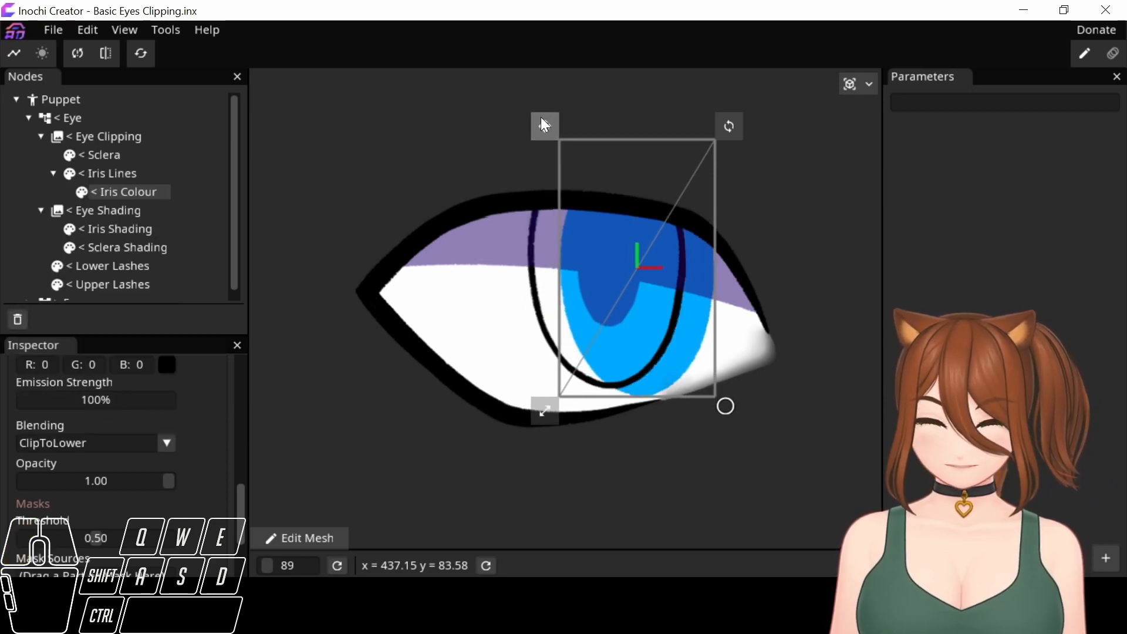
pyautogui.hotkey('ctrl', 'z')
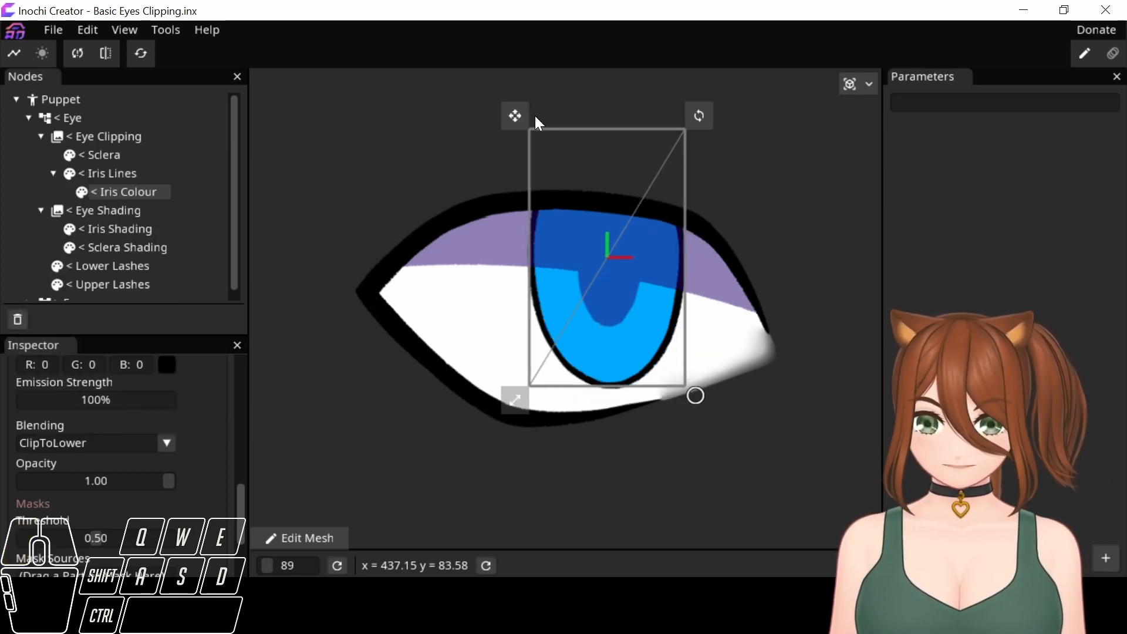
pyautogui.click(142, 174)
pyautogui.moveTo(513, 115); pyautogui.dragTo(618, 183)
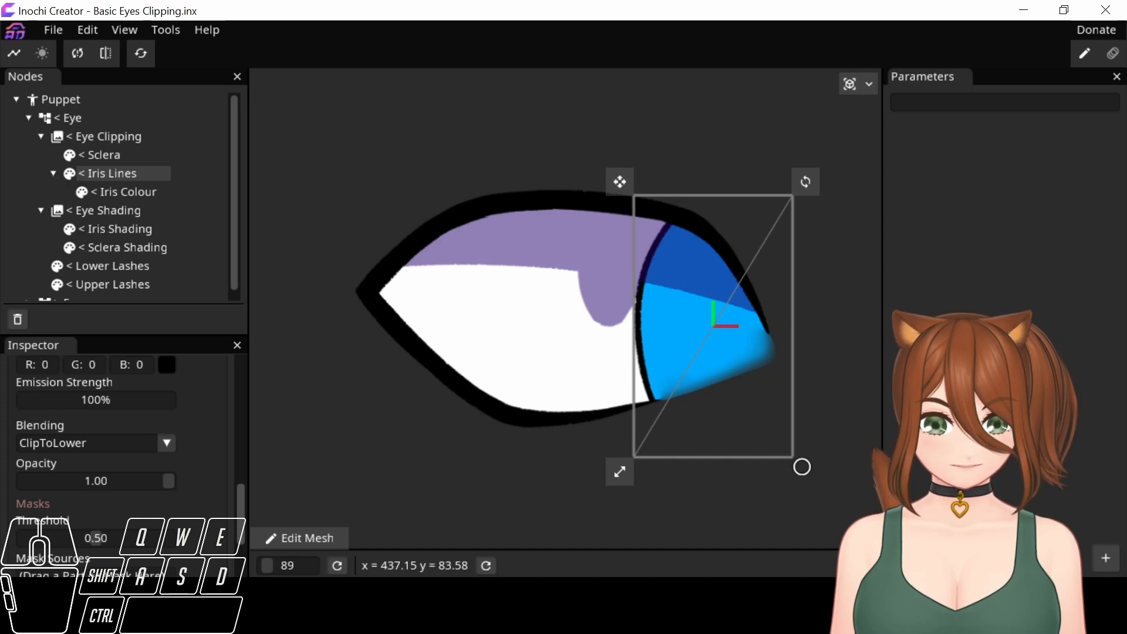
pyautogui.hotkey('ctrl', 'z')
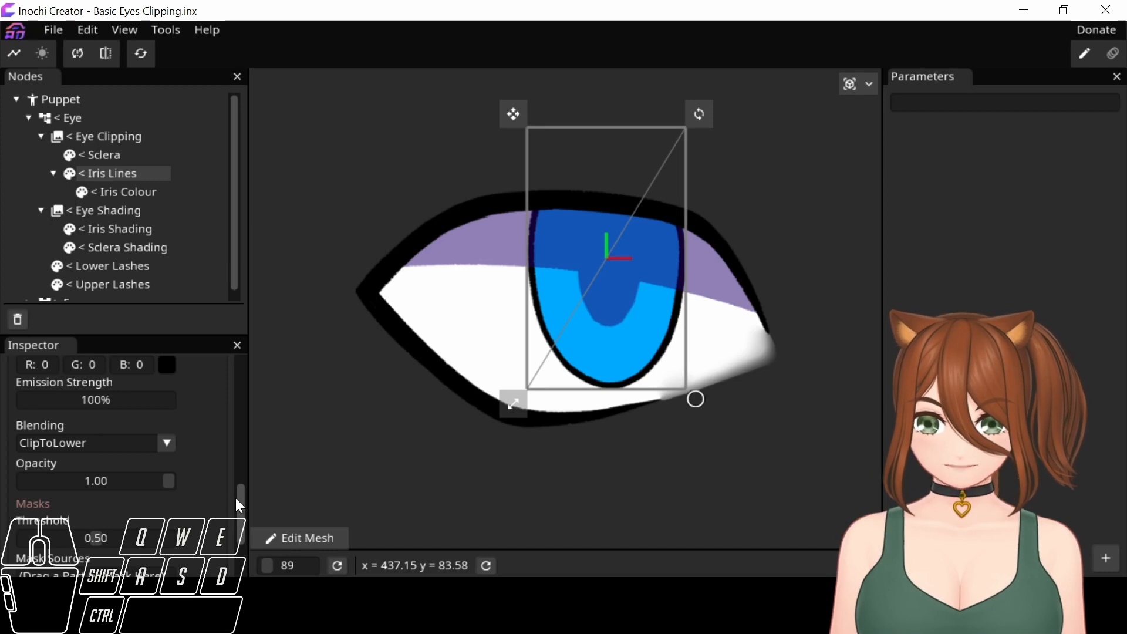
# Collapse the < Eye node and expand the > Eye node to show the other eye's parts.
pyautogui.scroll(-3, 241, 498)
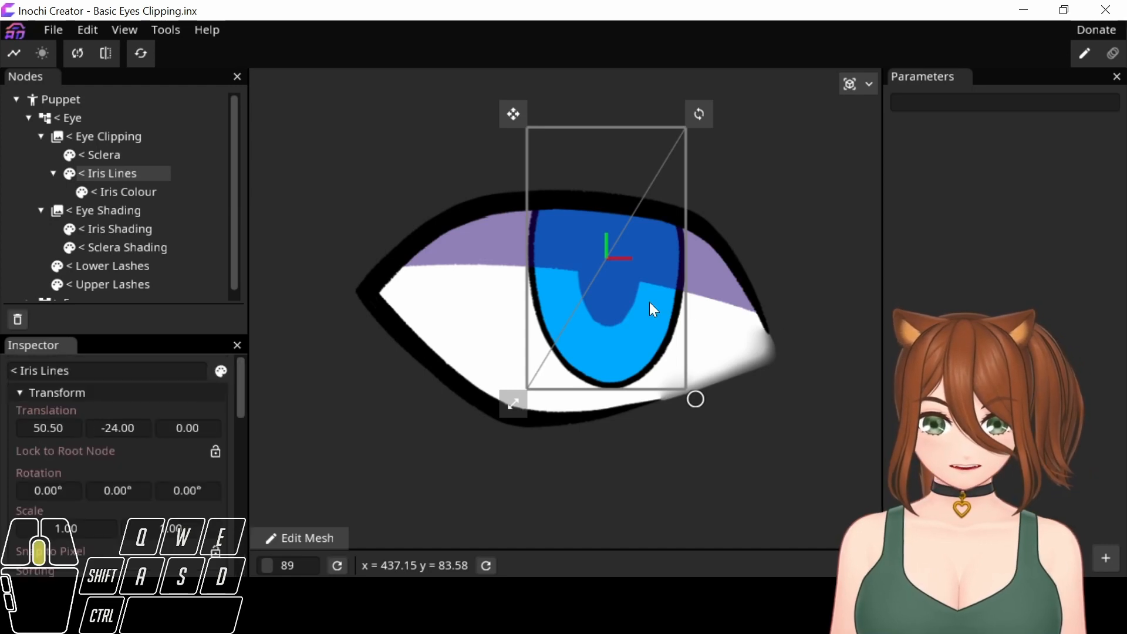
pyautogui.scroll(1, 649, 302)
pyautogui.moveTo(799, 252); pyautogui.dragTo(400, 241)
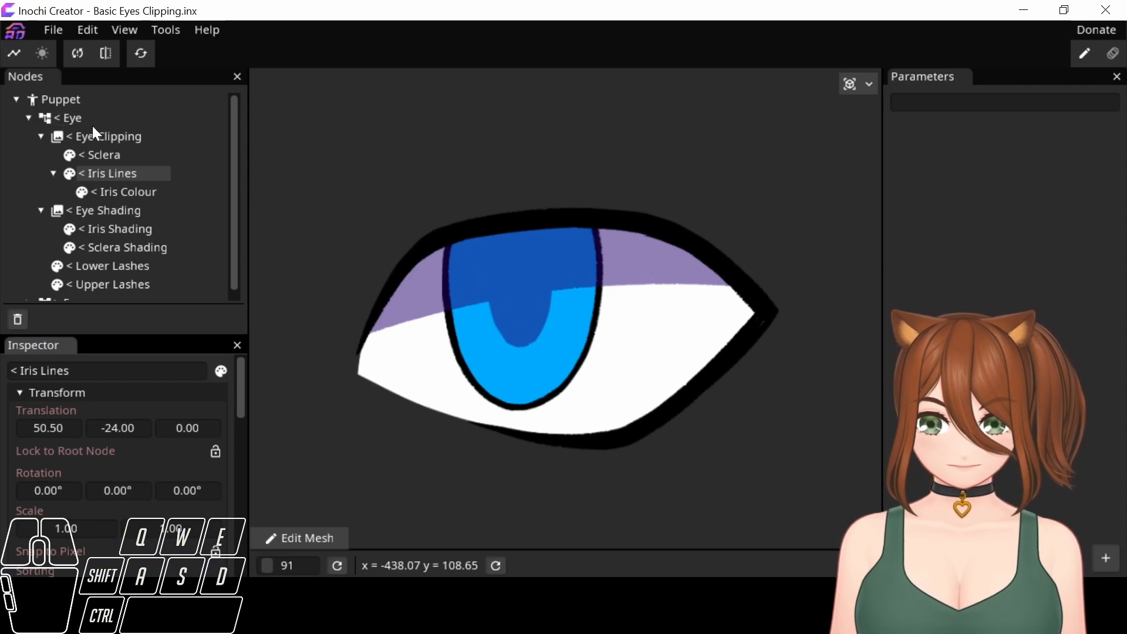
pyautogui.click(29, 117)
pyautogui.click(29, 136)
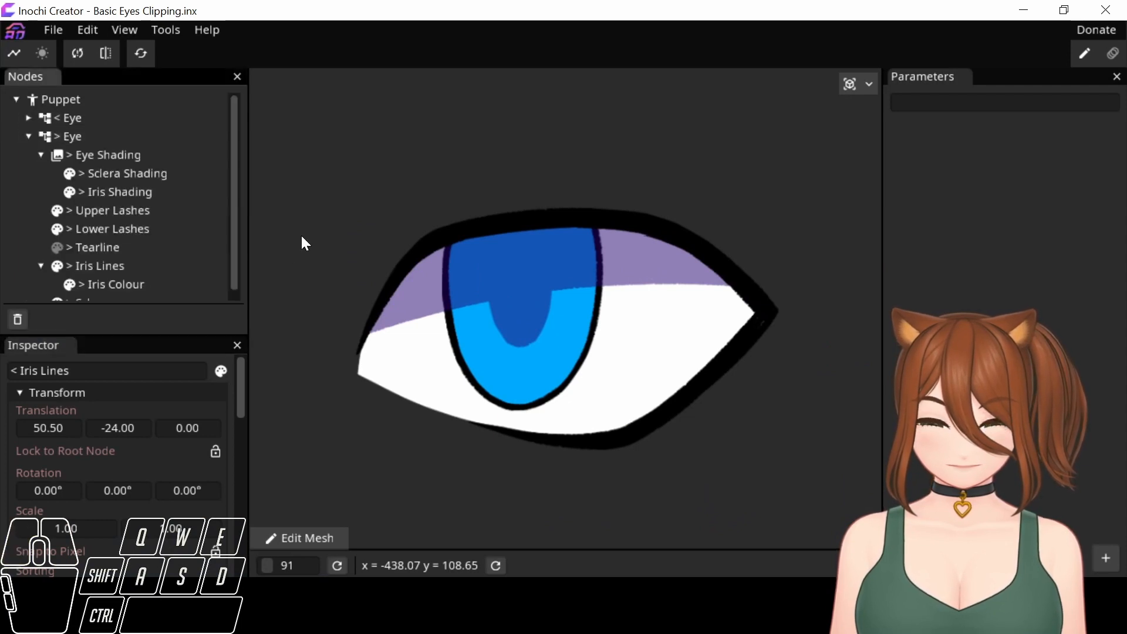
# Move > Iris Lines to the eye's inner corner, at a translation of about -207.69, 67.94, and inspect its clipped edge up close.
pyautogui.moveTo(512, 175); pyautogui.dragTo(583, 165)
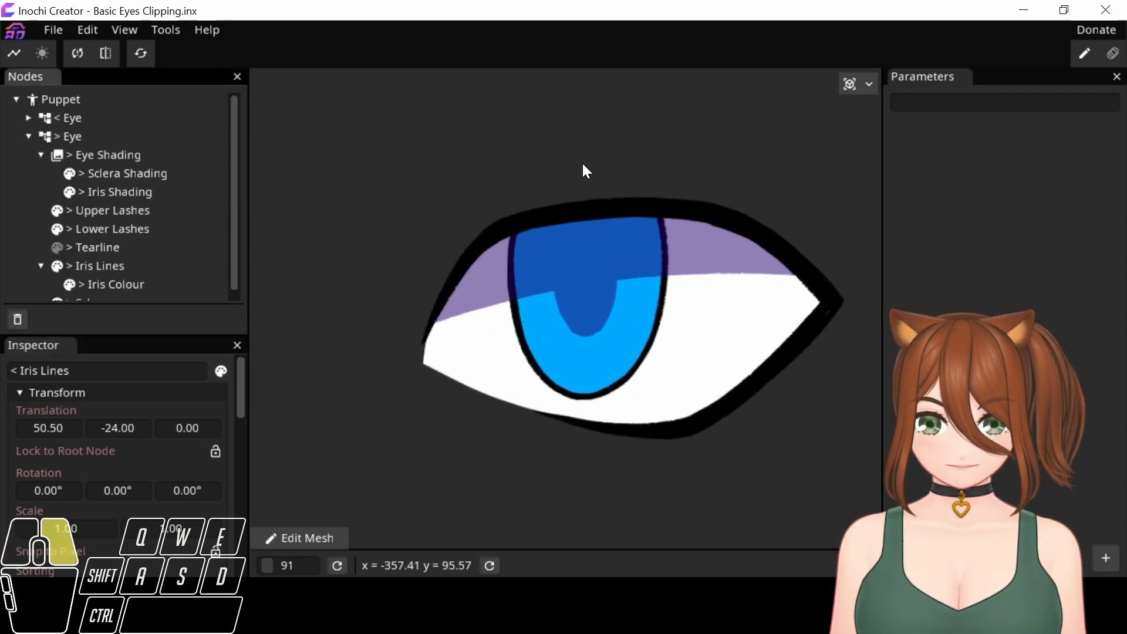
pyautogui.scroll(2, 509, 425)
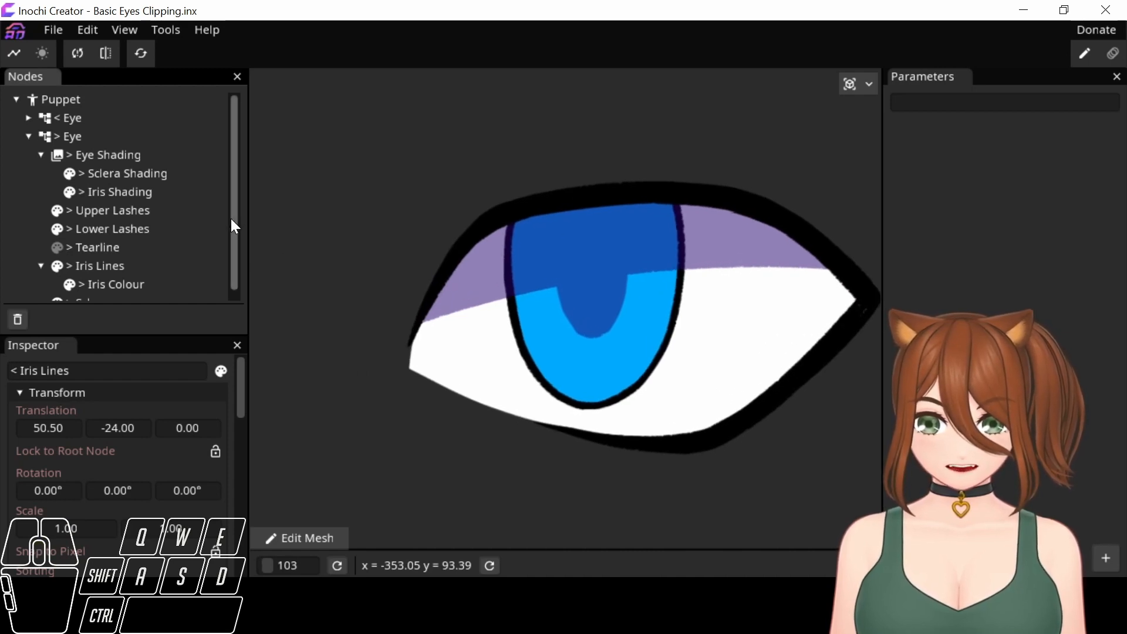
pyautogui.moveTo(458, 359); pyautogui.dragTo(528, 322)
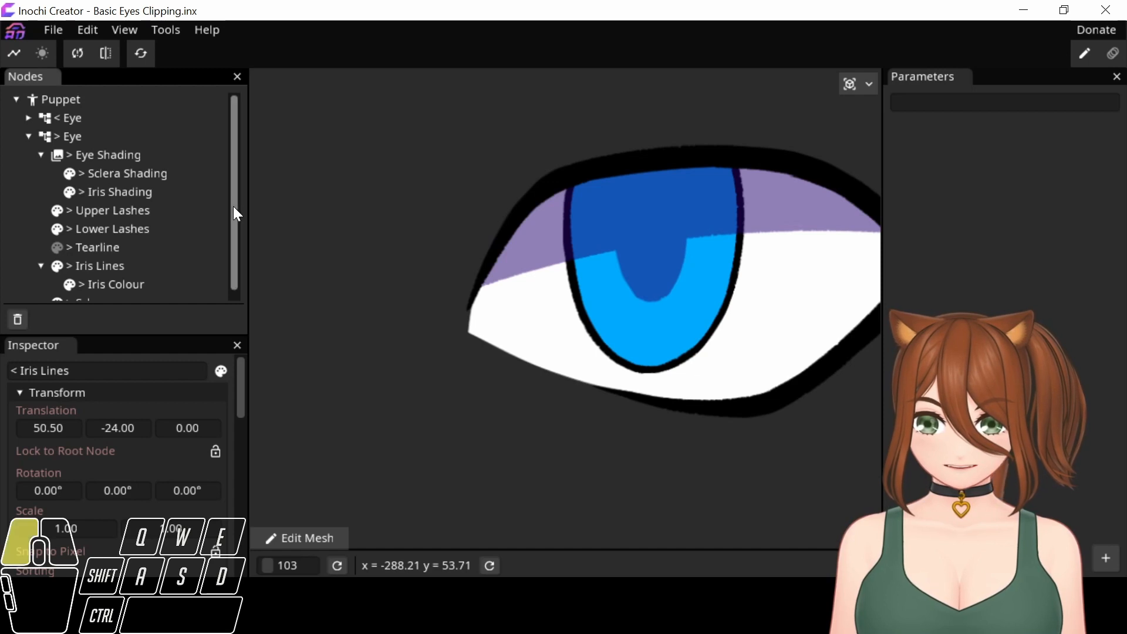
pyautogui.scroll(-1, 234, 206)
pyautogui.click(130, 261)
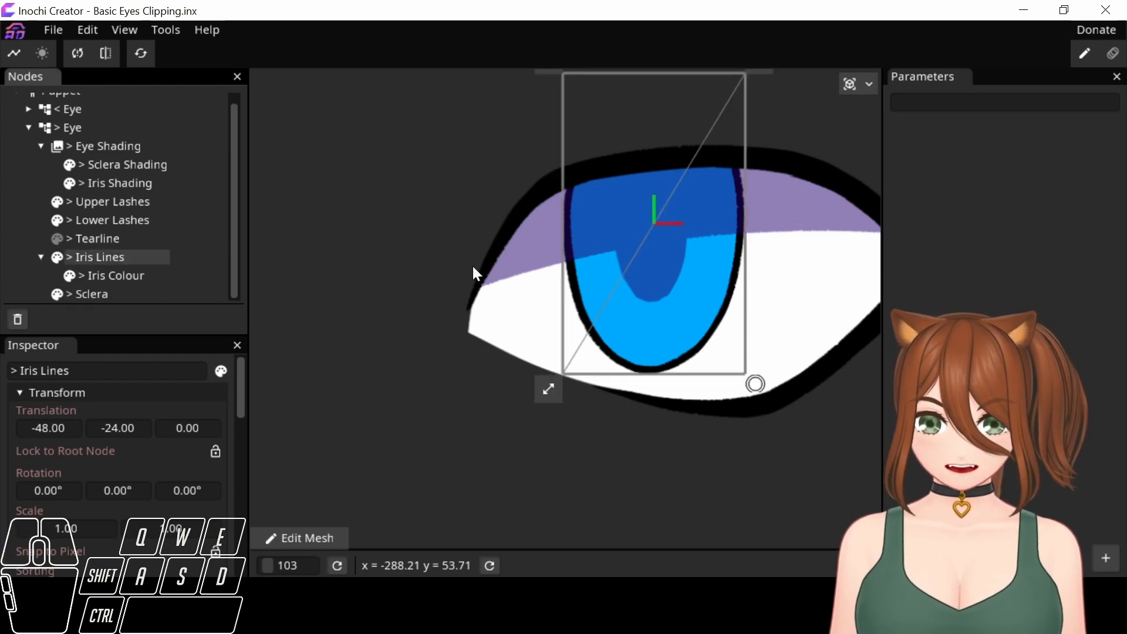
pyautogui.moveTo(458, 259); pyautogui.dragTo(444, 327)
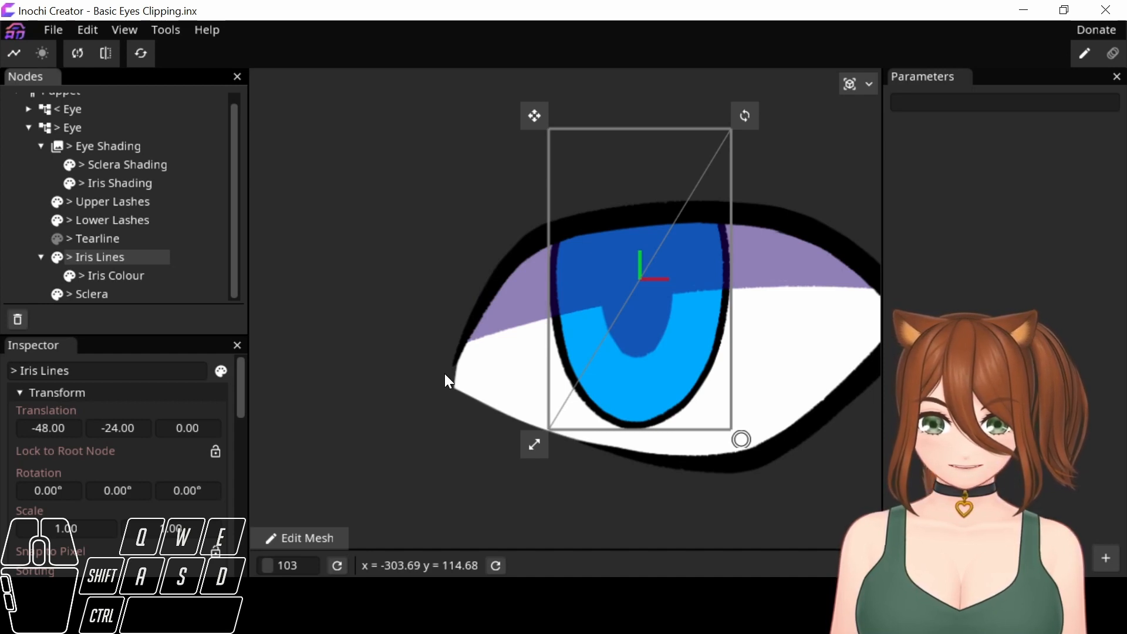
pyautogui.moveTo(541, 124); pyautogui.dragTo(392, 203)
pyautogui.scroll(10, 369, 358)
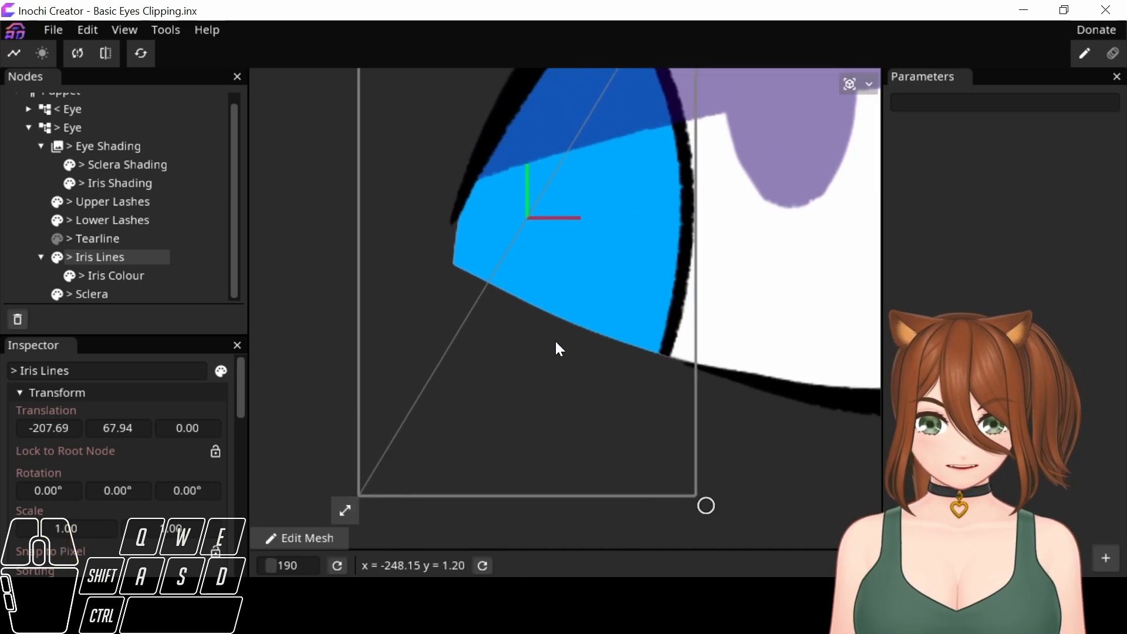
pyautogui.scroll(5, 523, 414)
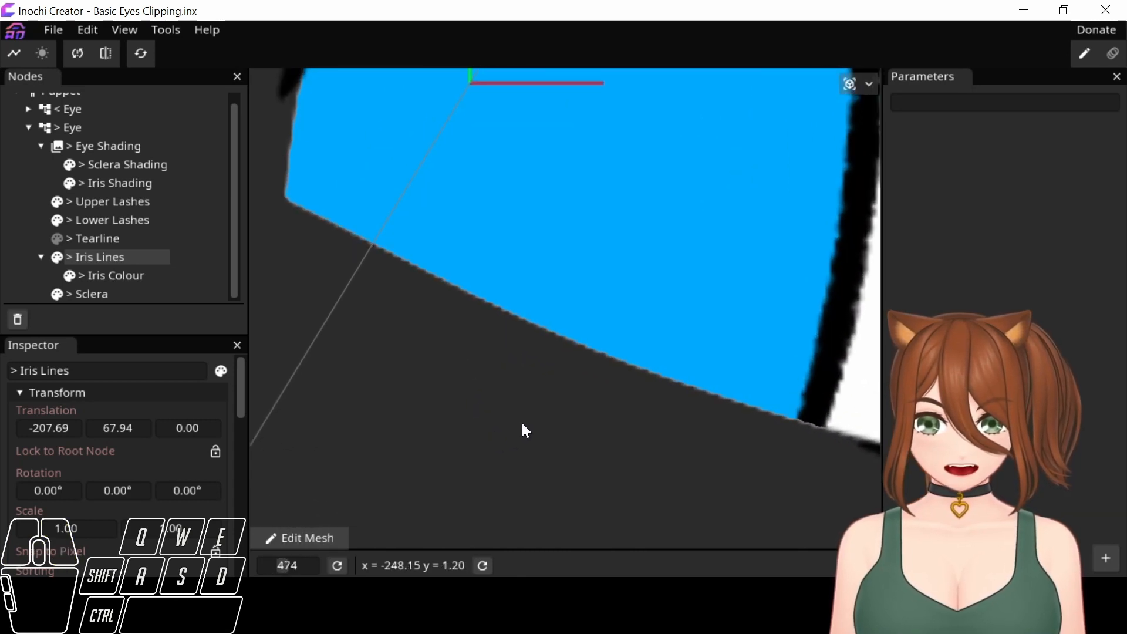
pyautogui.scroll(-4, 522, 411)
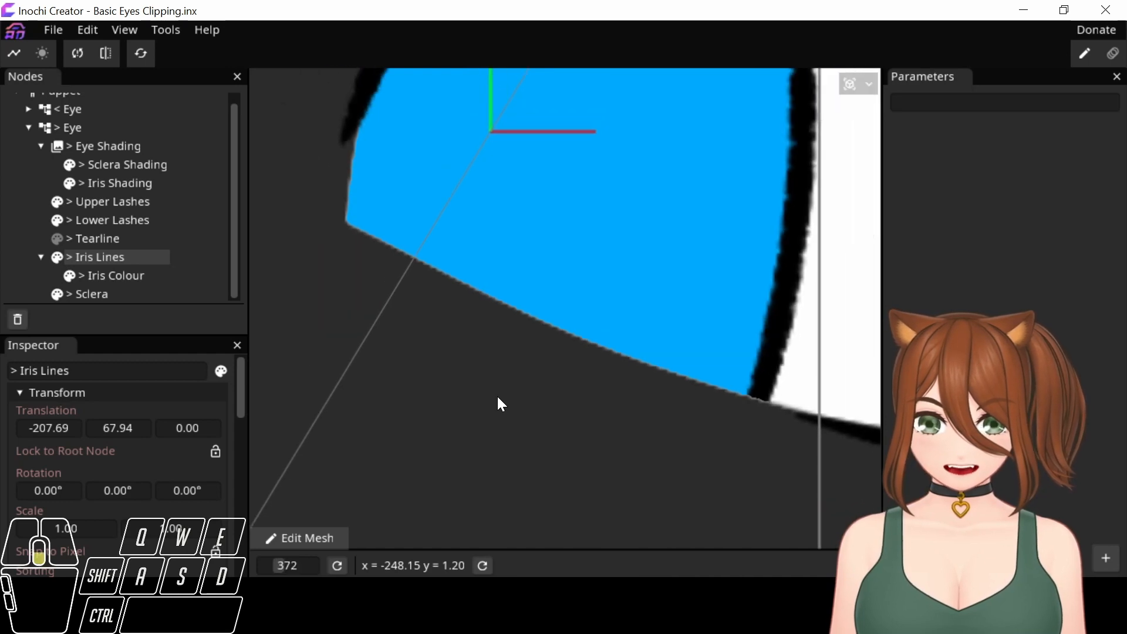
pyautogui.scroll(-5, 499, 390)
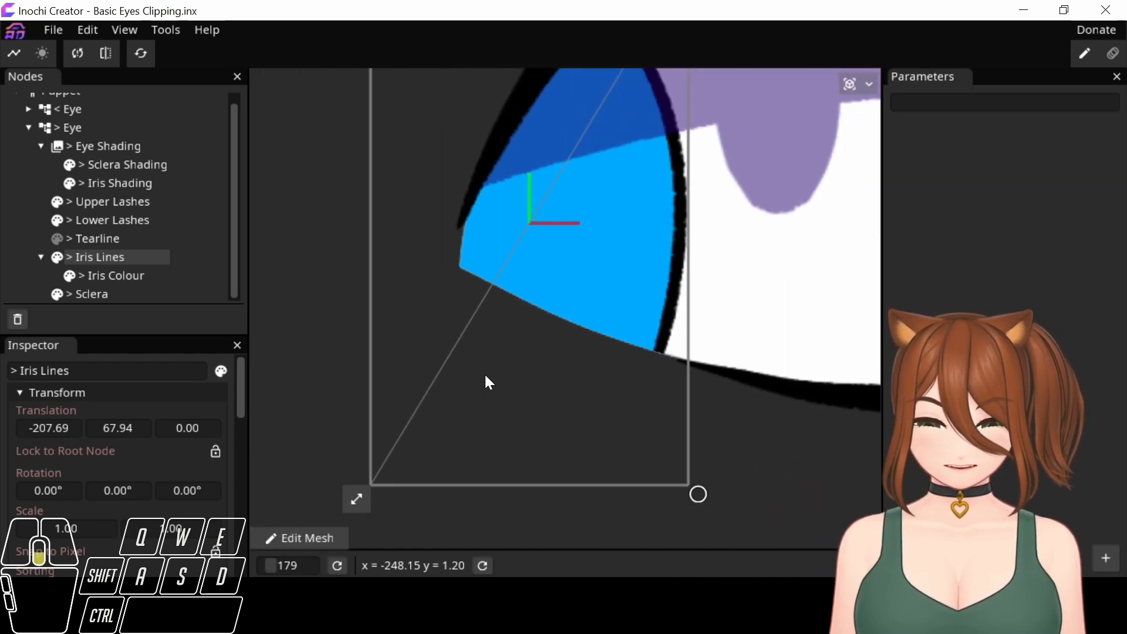
pyautogui.scroll(-2, 486, 377)
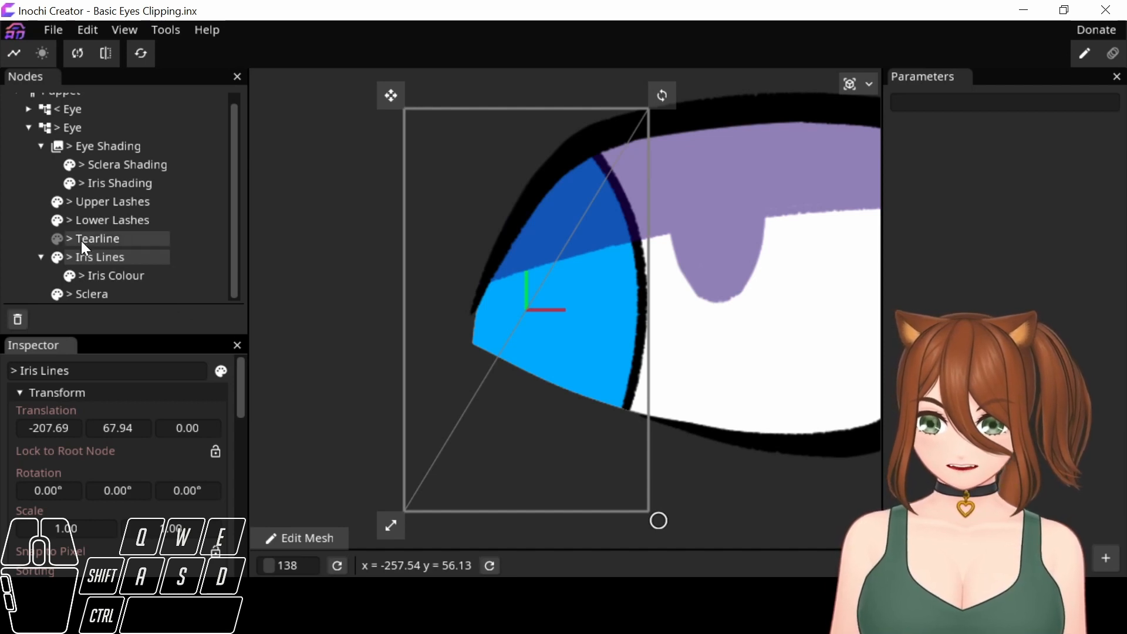
# Make the > Tearline part visible and examine it along the clipped iris edge at the inner corner.
pyautogui.click(58, 239)
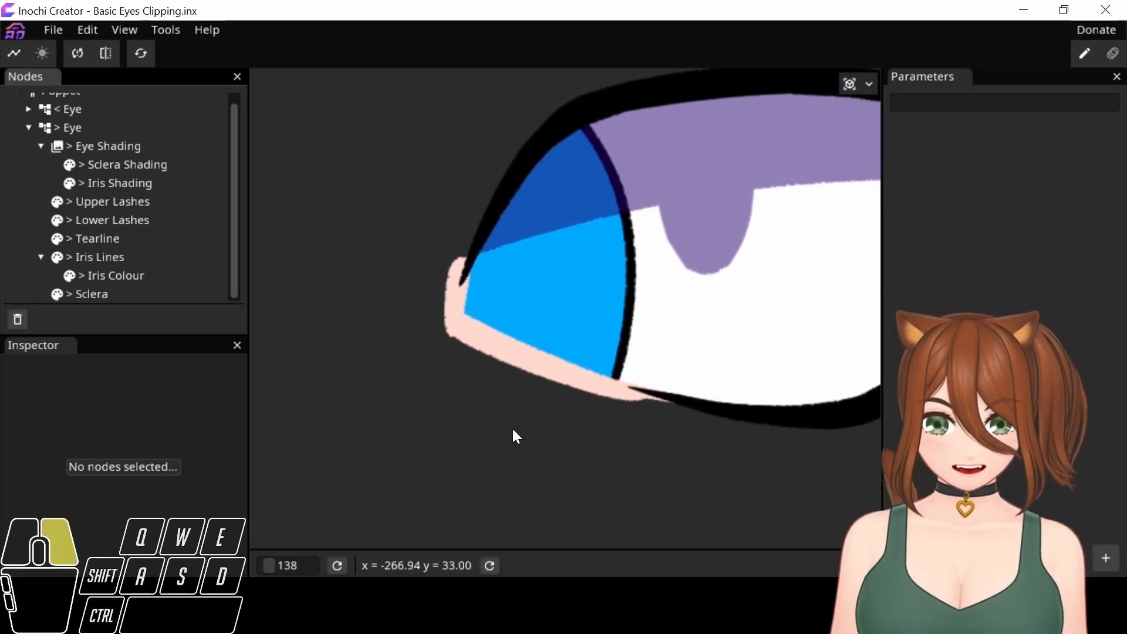
pyautogui.moveTo(513, 432); pyautogui.dragTo(329, 449)
pyautogui.scroll(-1, 554, 360)
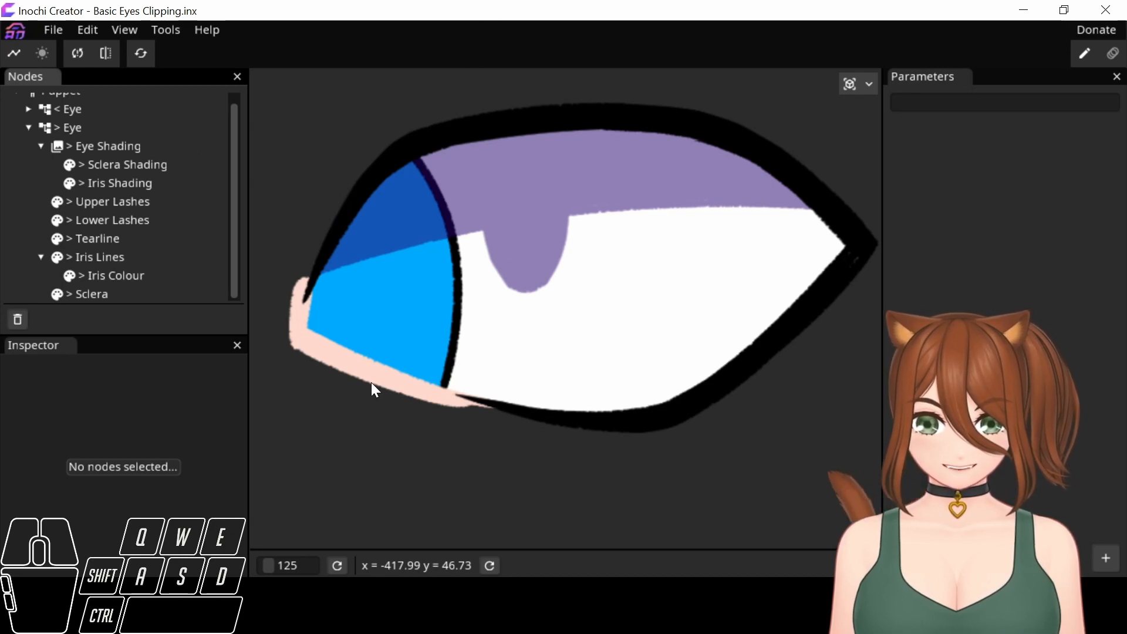
pyautogui.moveTo(549, 362); pyautogui.dragTo(756, 339)
pyautogui.scroll(1, 755, 340)
pyautogui.scroll(2, 758, 345)
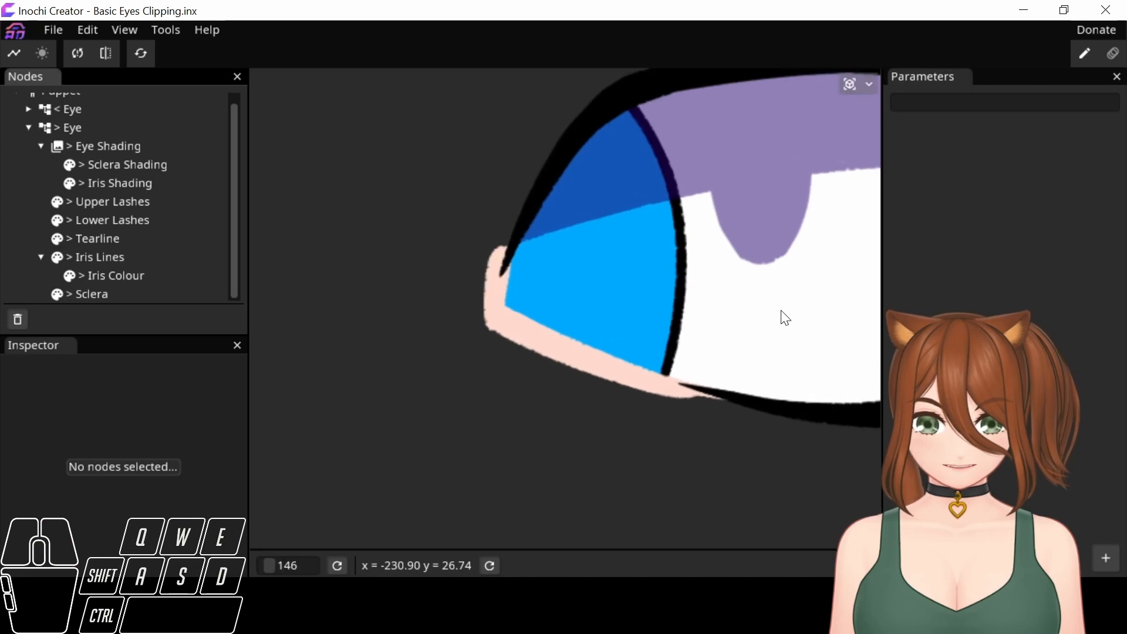